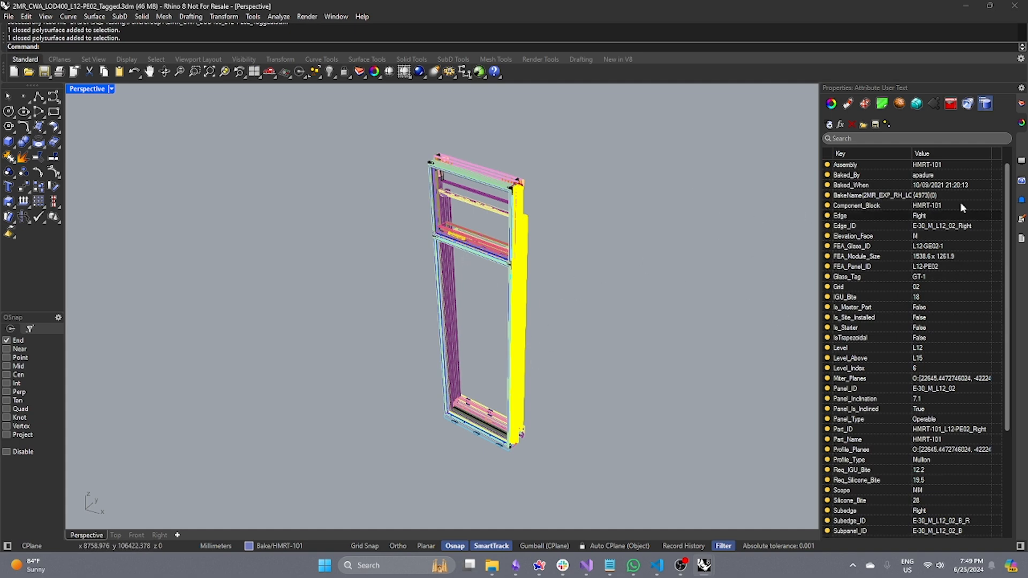
Select all objects sharing the Edge value Right from the attribute user text, then clear the selection.
scroll(960, 203, down, 5)
scroll(889, 338, up, 5)
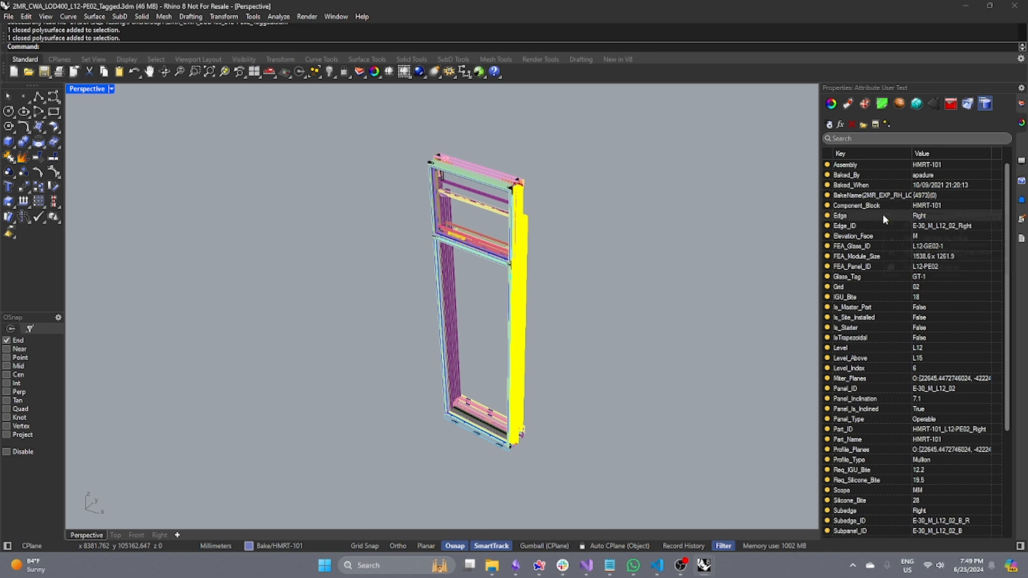
right_click(882, 214)
click(943, 253)
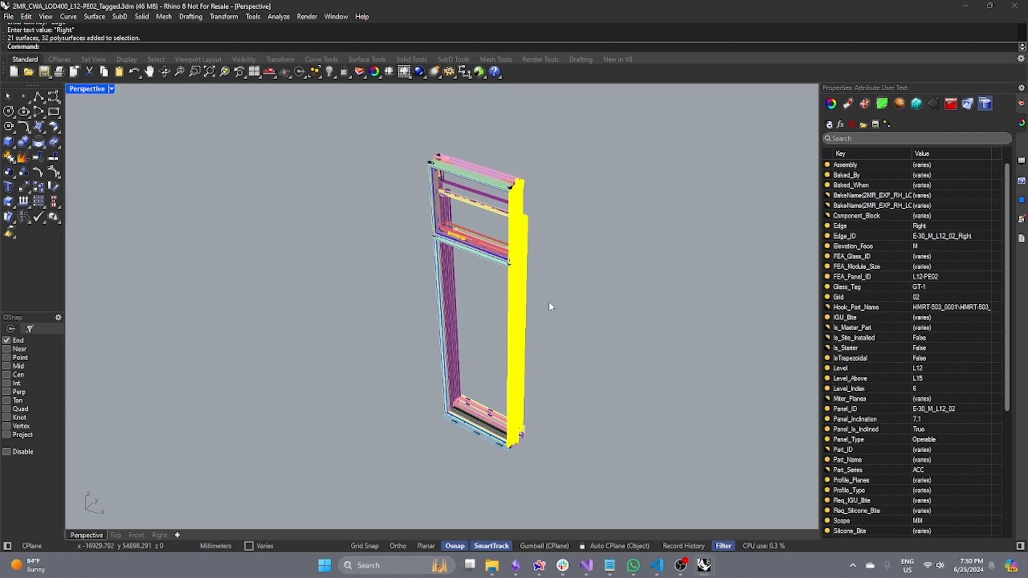
click(584, 315)
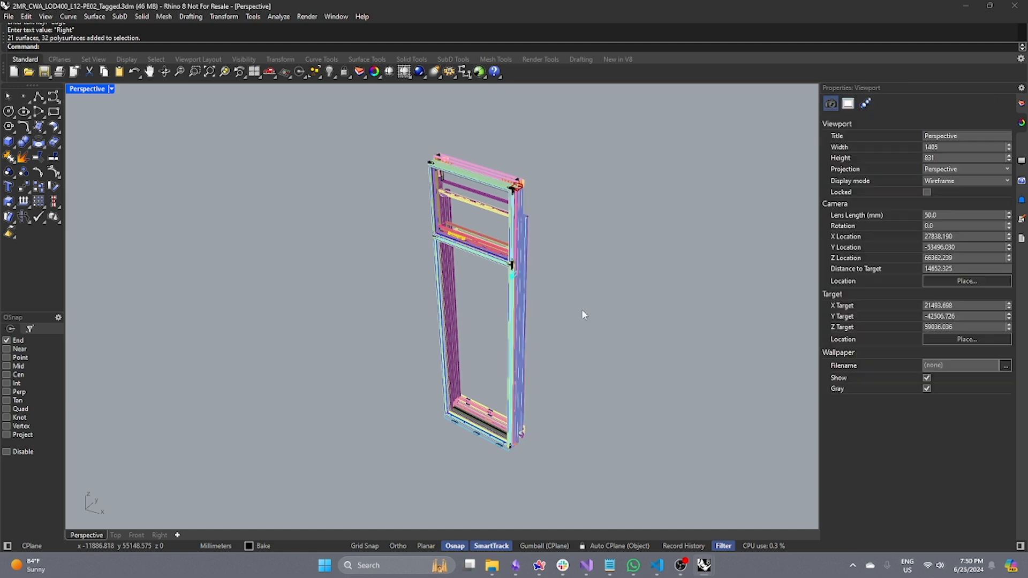
Pick a mullion and select all objects with the same Profile_Type key and value, then deselect.
click(515, 241)
scroll(869, 324, down, 3)
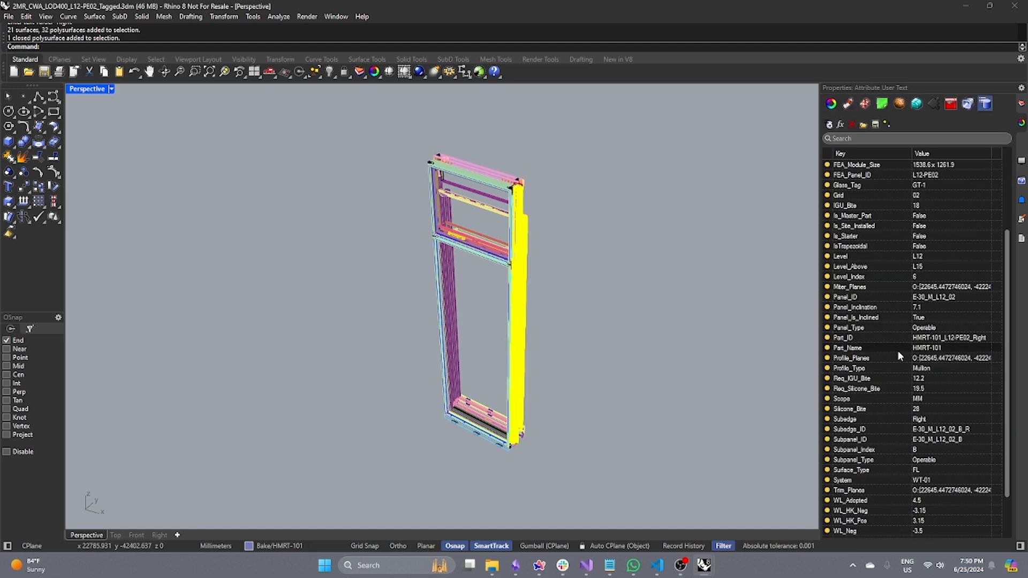
right_click(863, 372)
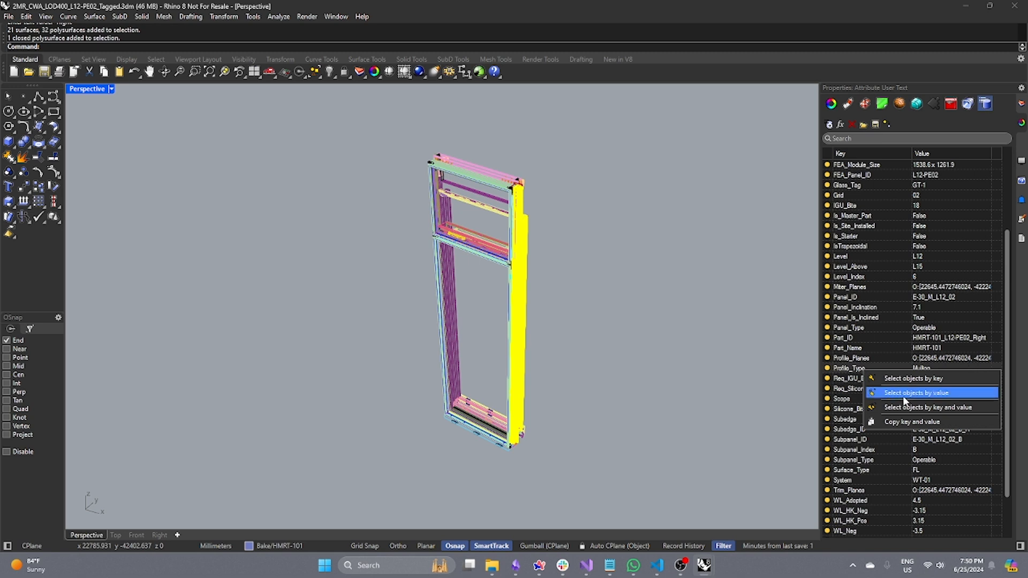
click(910, 406)
click(652, 331)
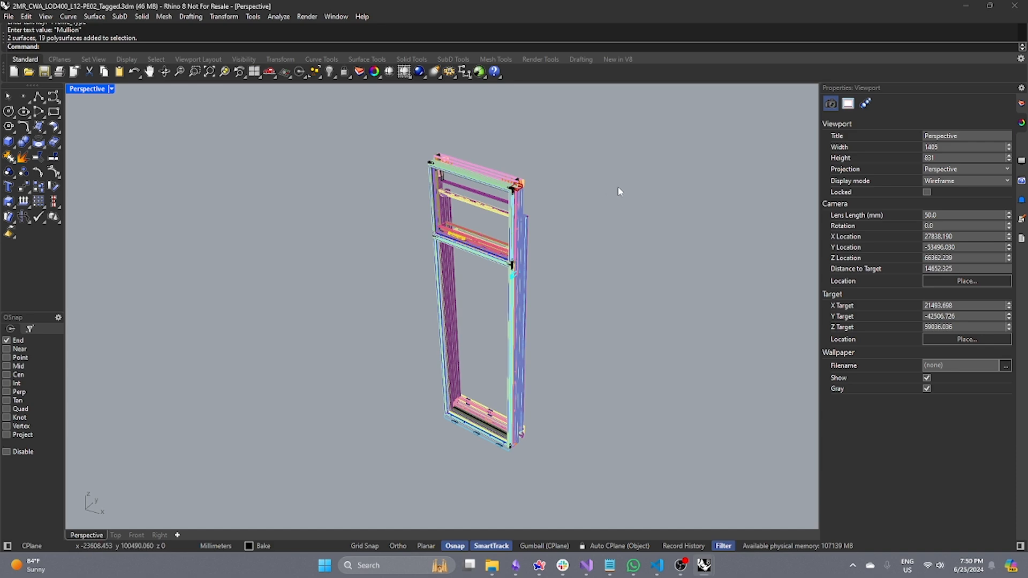
Review the Grasshopper definition that reads the Edge, Profile_Type, Panel_Type, System and Zone keys, then minimize it.
drag(0, 205, 302, 68)
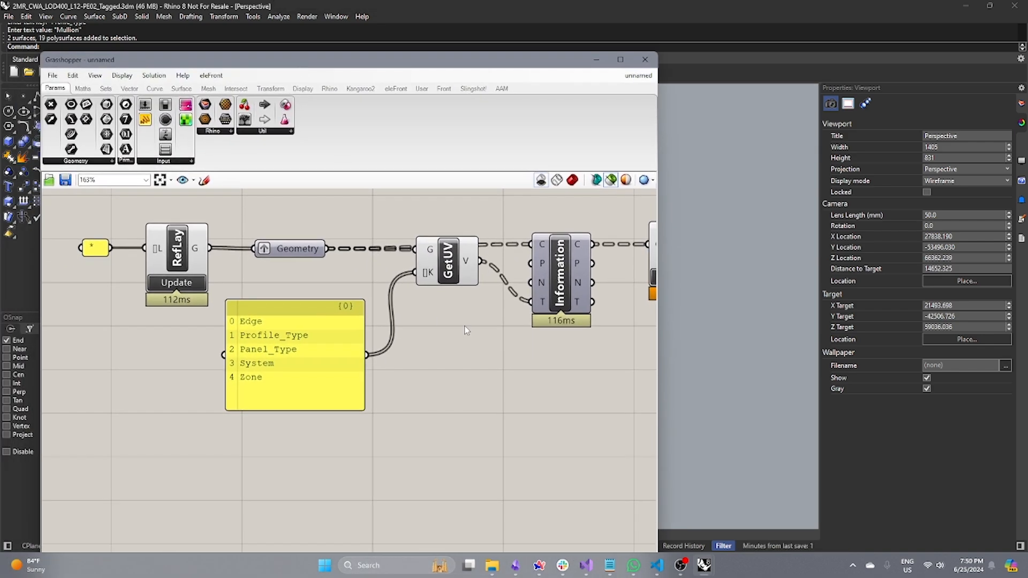
right_drag(559, 364, 471, 353)
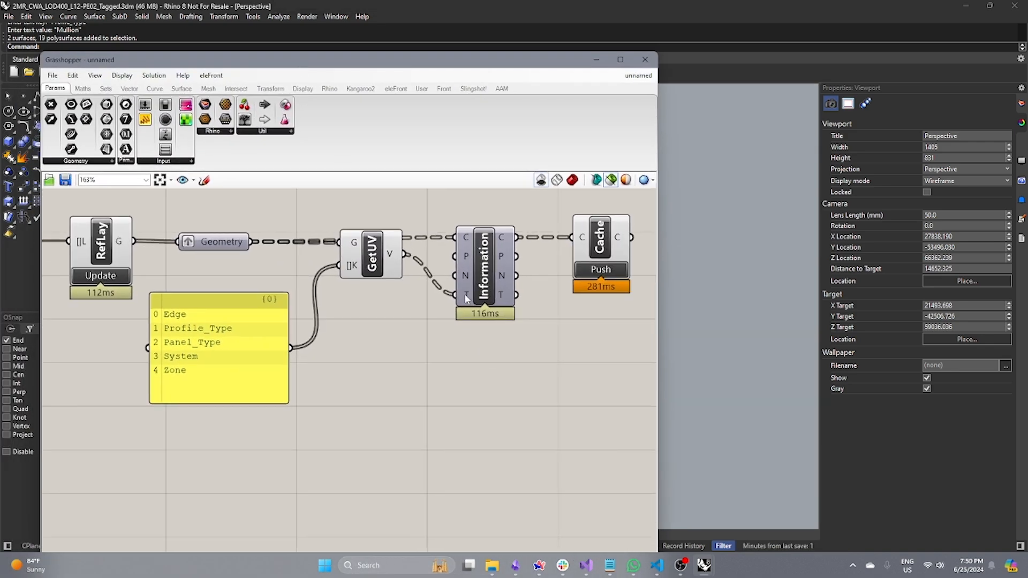
mouse_move(465, 298)
mouse_move(217, 242)
right_drag(547, 352, 516, 350)
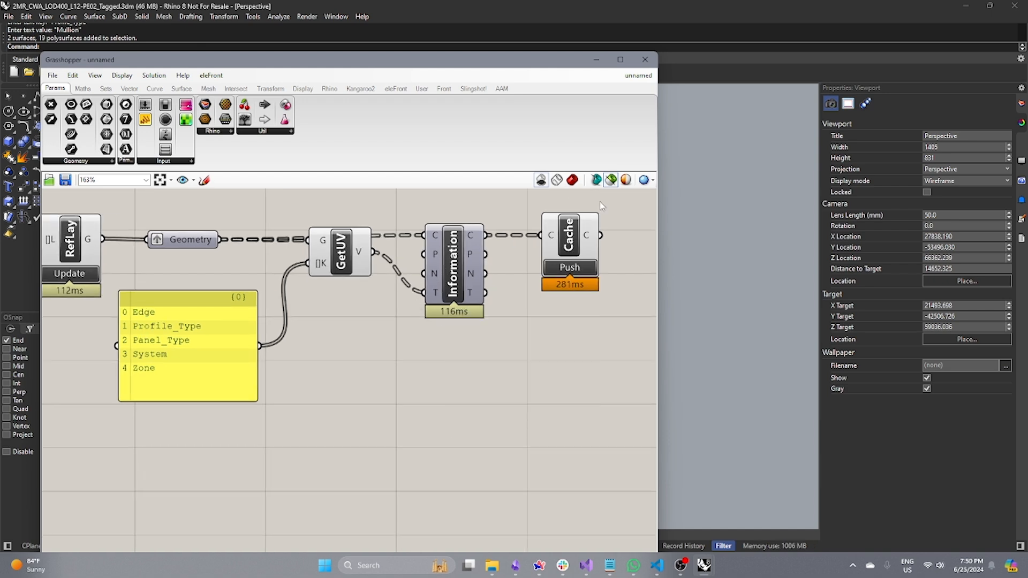
click(596, 62)
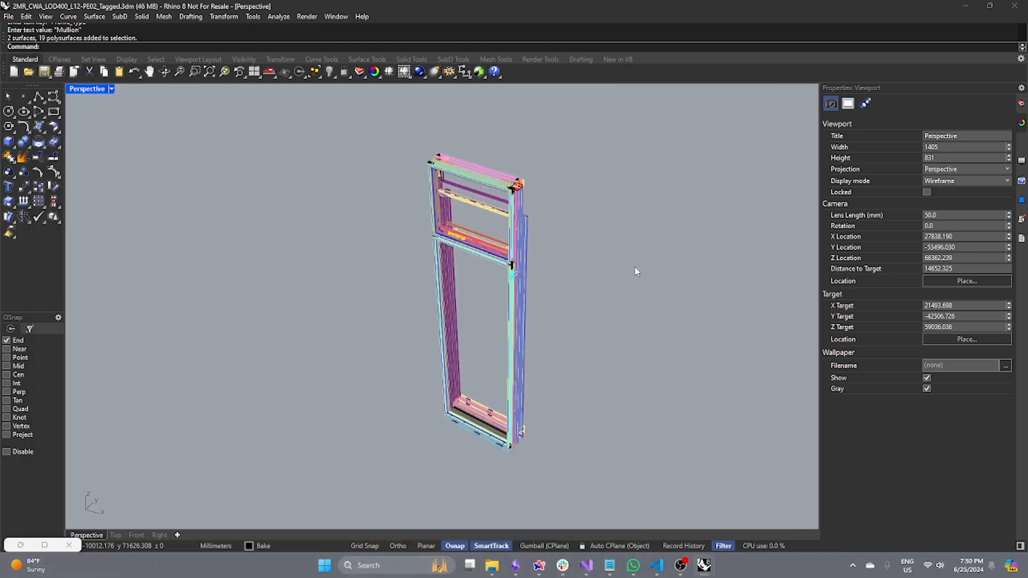
Open the Formulate Tags panel, narrow the tag column, and select the objects tagged left.
click(1021, 151)
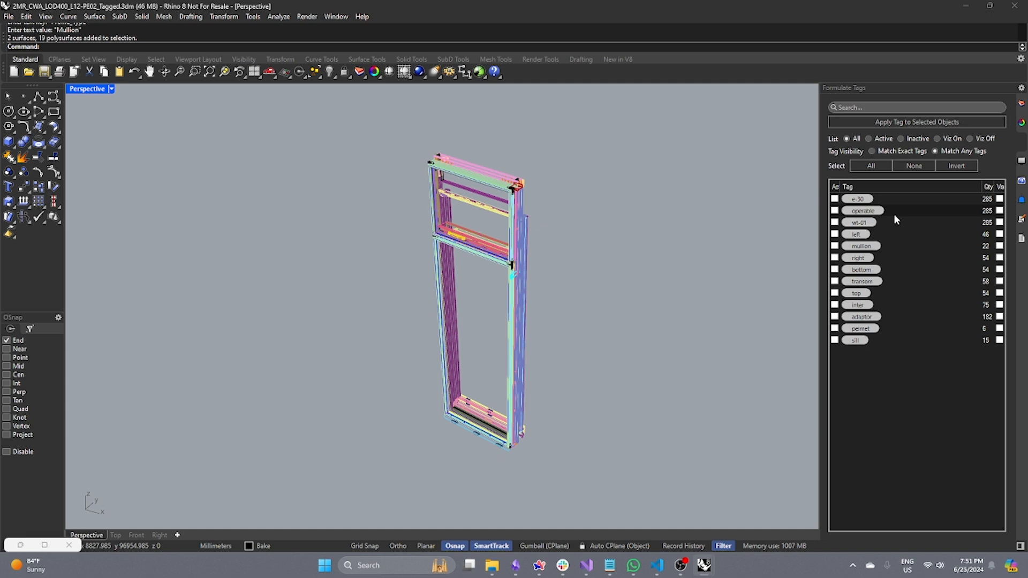
drag(982, 187, 950, 186)
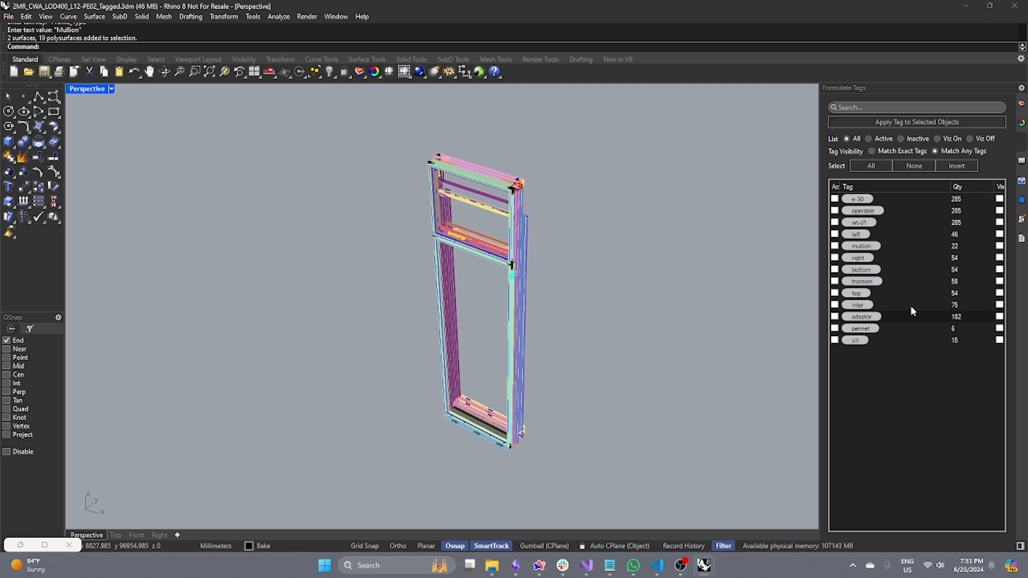
right_click(886, 235)
click(949, 258)
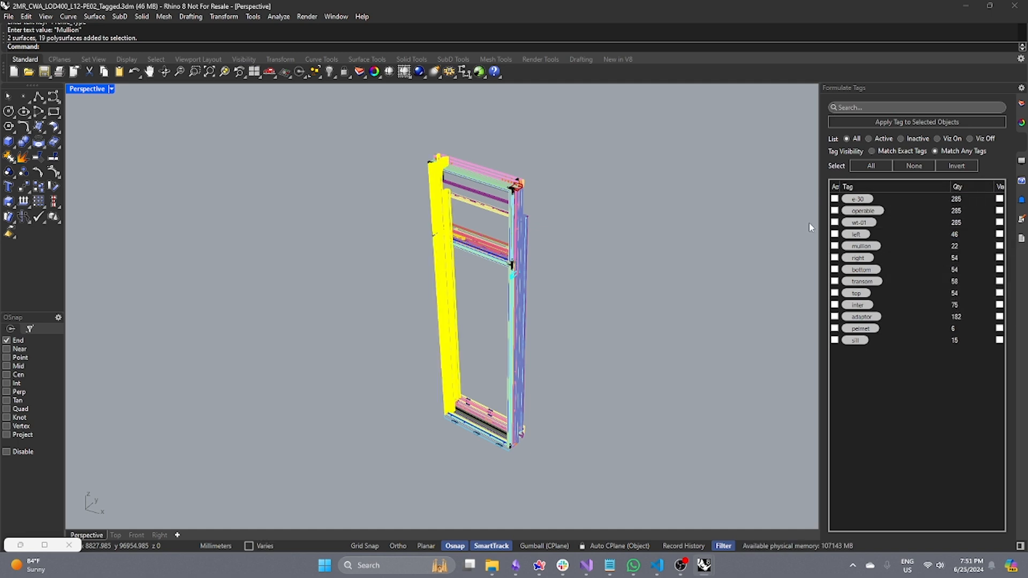
click(681, 303)
Select the objects tagged right, then those tagged mullion, clearing each selection afterwards.
right_click(885, 259)
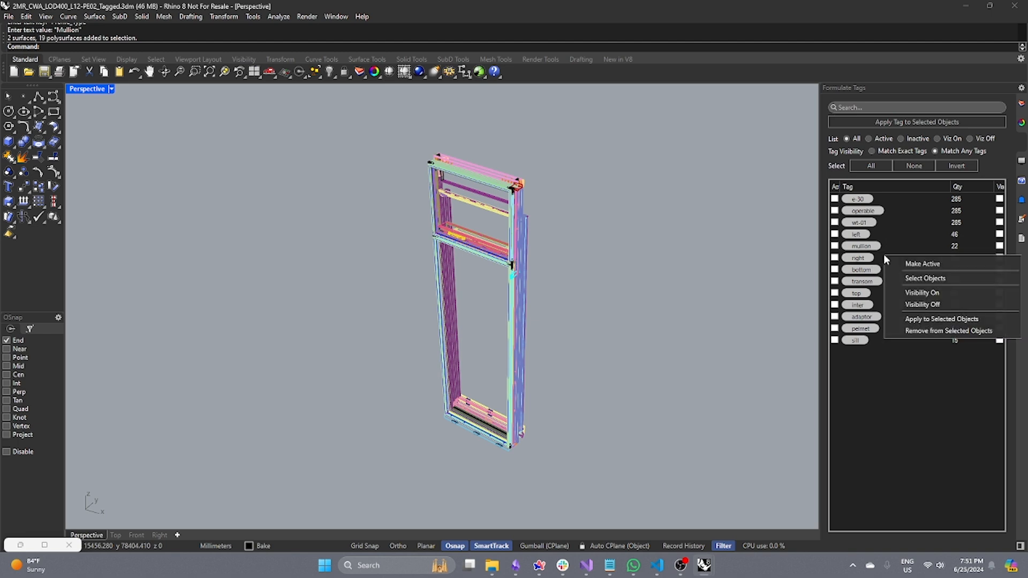
click(923, 277)
click(814, 297)
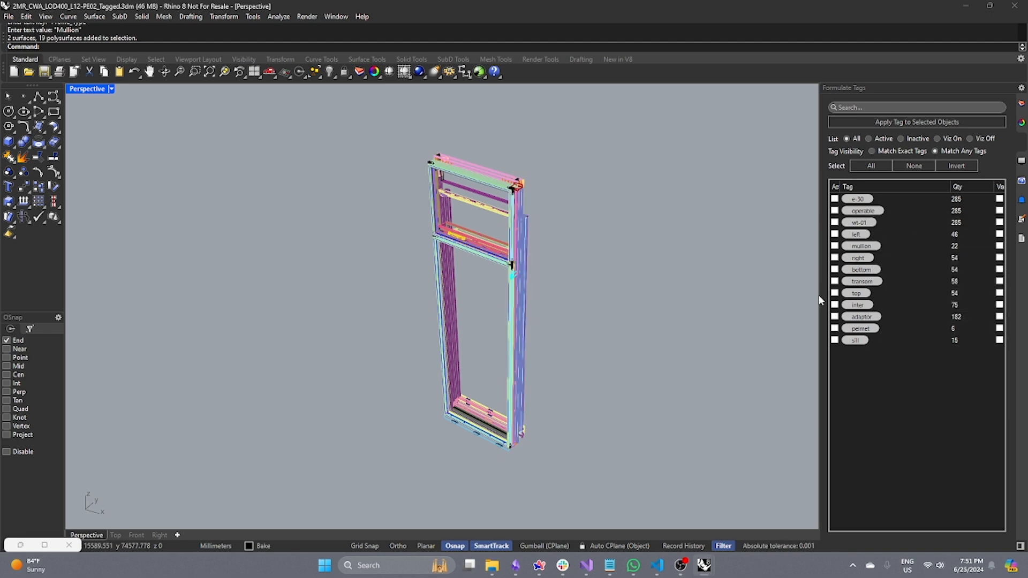
right_click(903, 244)
click(835, 267)
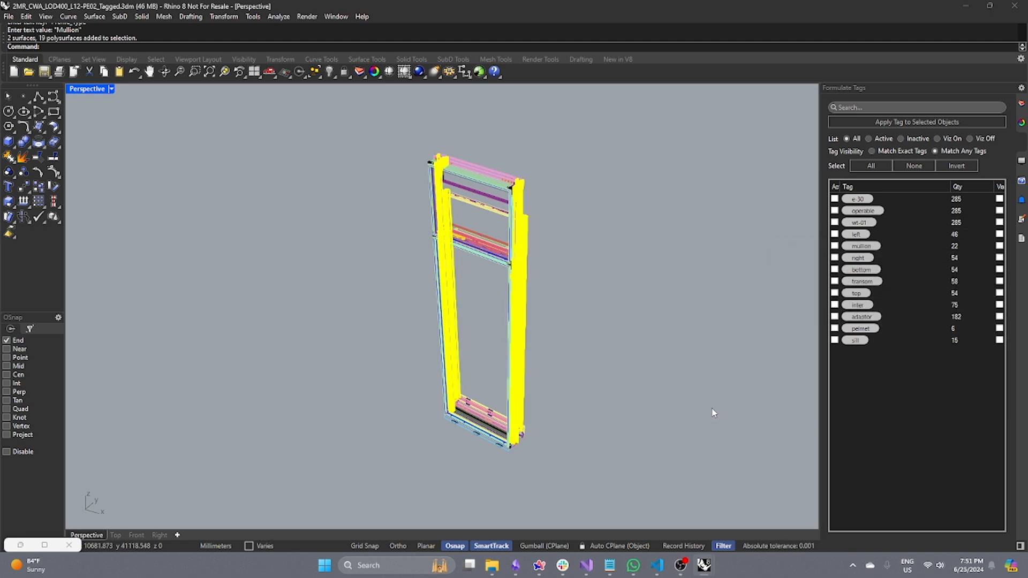
click(714, 413)
Select the objects tagged adaptor, then clear the selection.
right_click(899, 317)
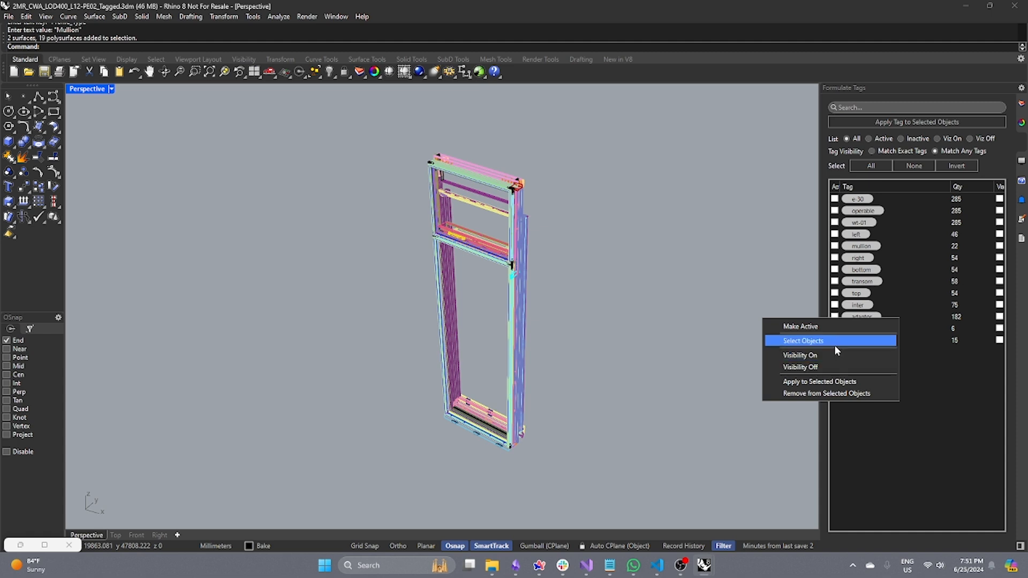
click(837, 349)
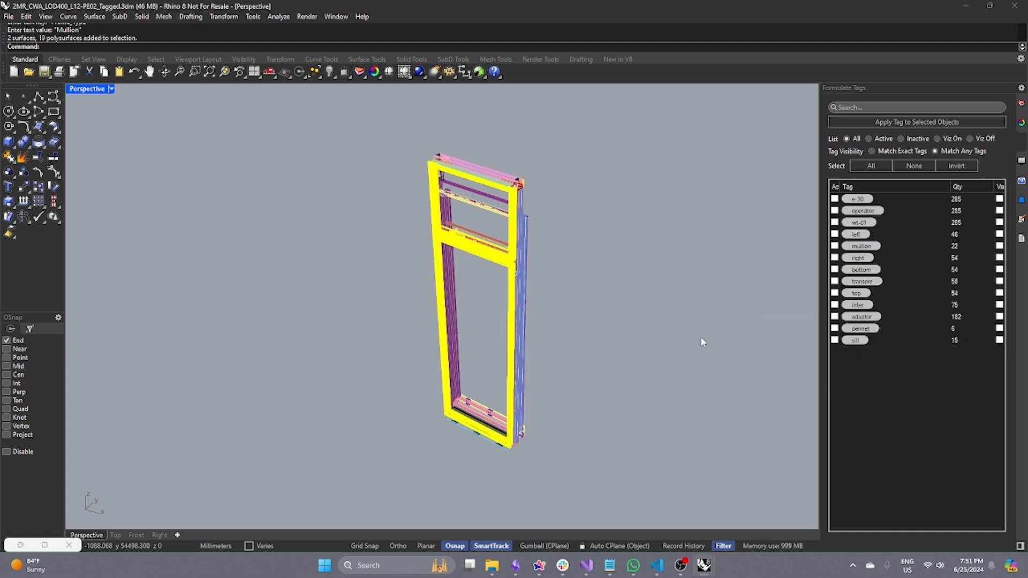
click(628, 316)
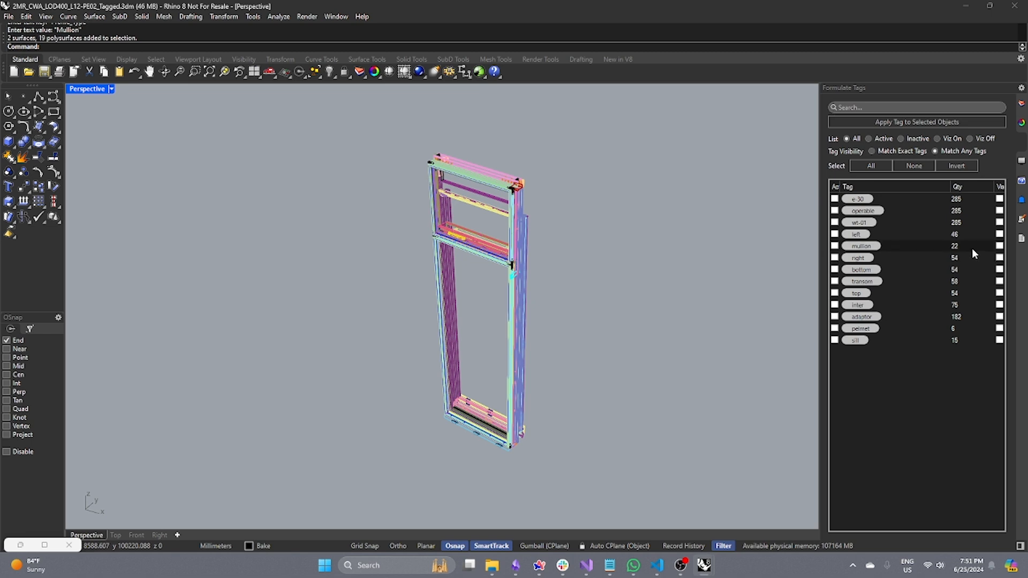
Turn on tag visibility for right, bottom and top, then switch those filters off again.
click(999, 258)
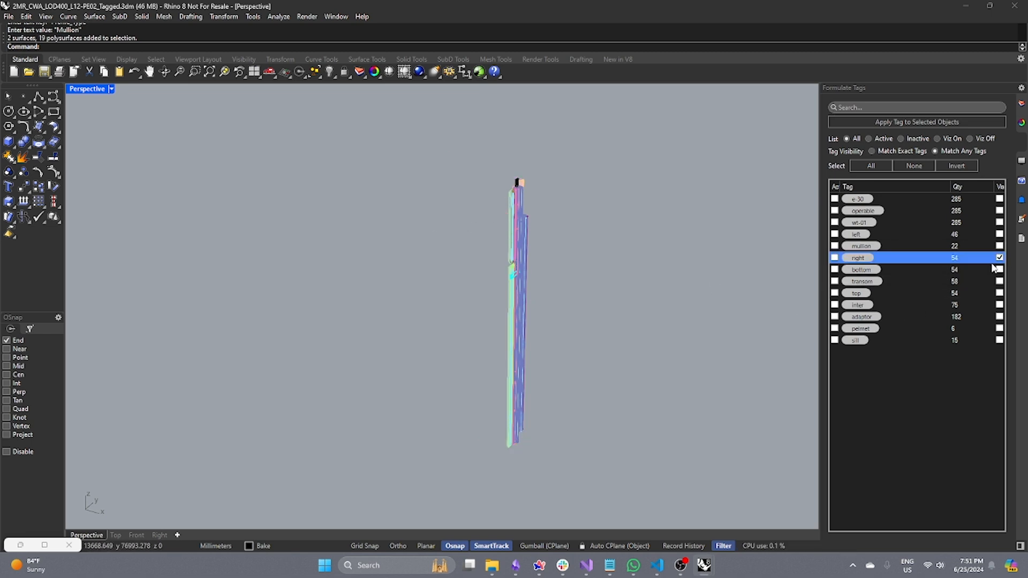
click(999, 269)
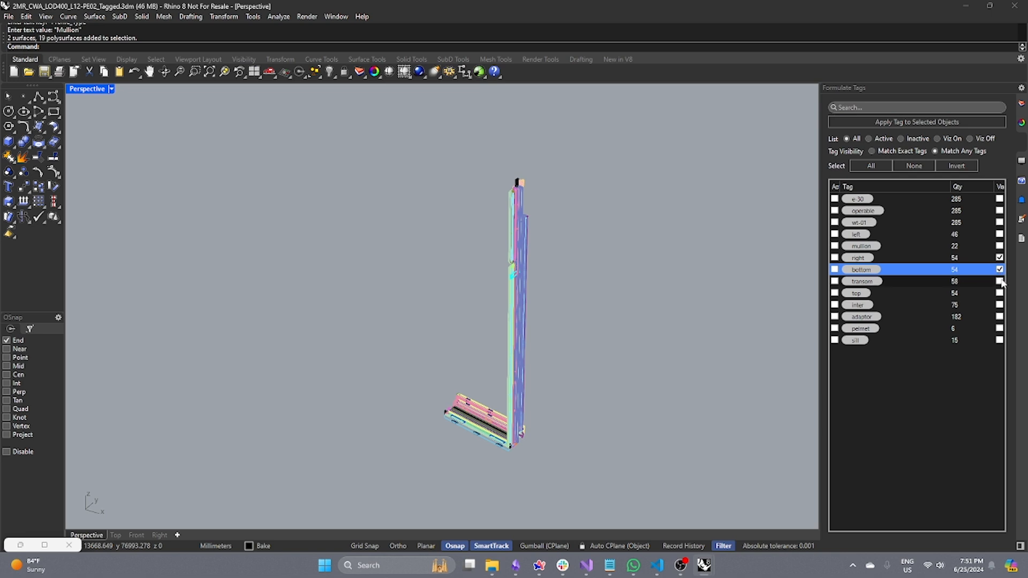
click(998, 292)
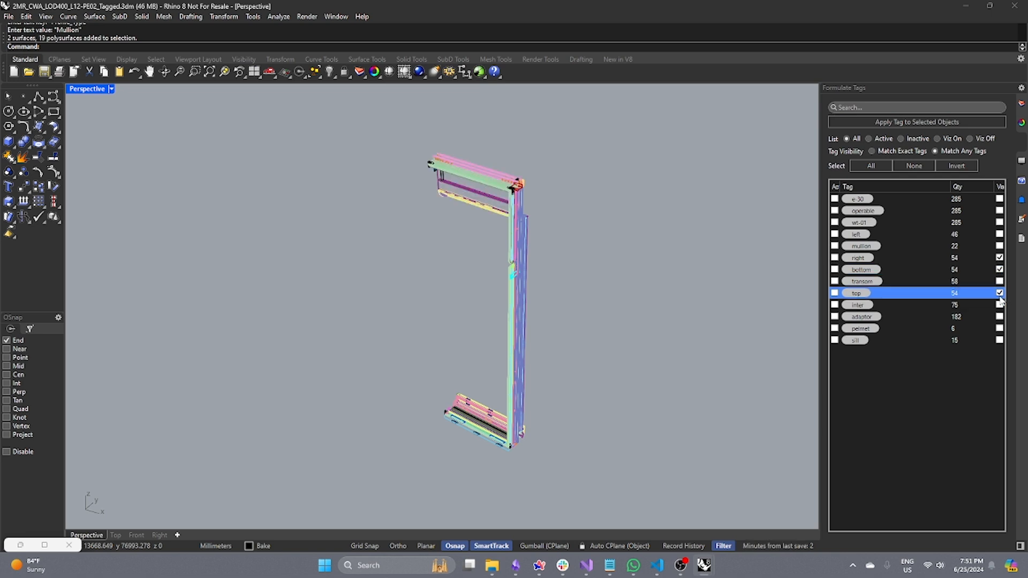
click(999, 293)
click(999, 269)
click(999, 258)
Show only bottom and transom tagged objects with tag visibility set to Match Exact Tags.
click(998, 269)
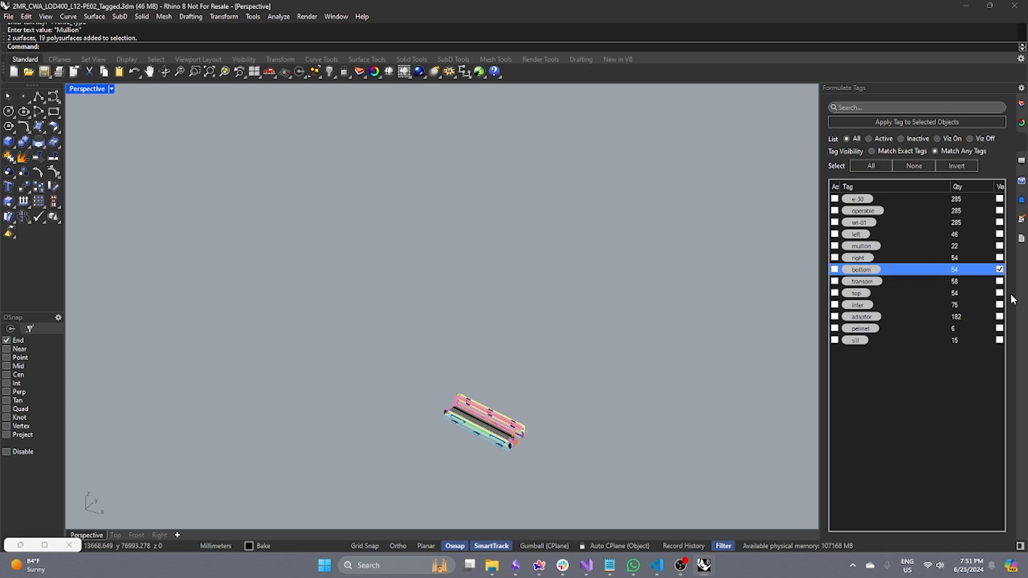
click(998, 281)
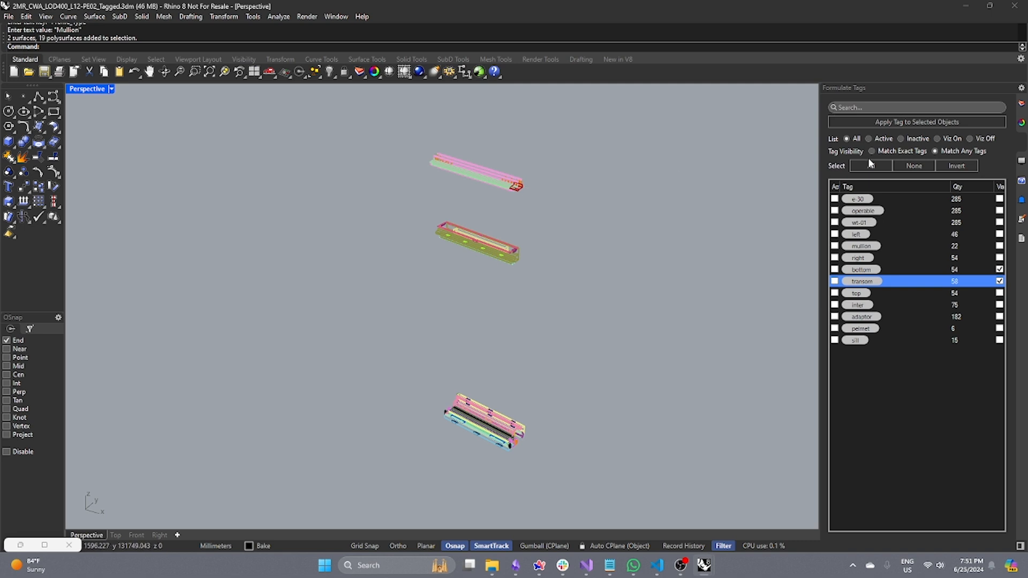
click(903, 154)
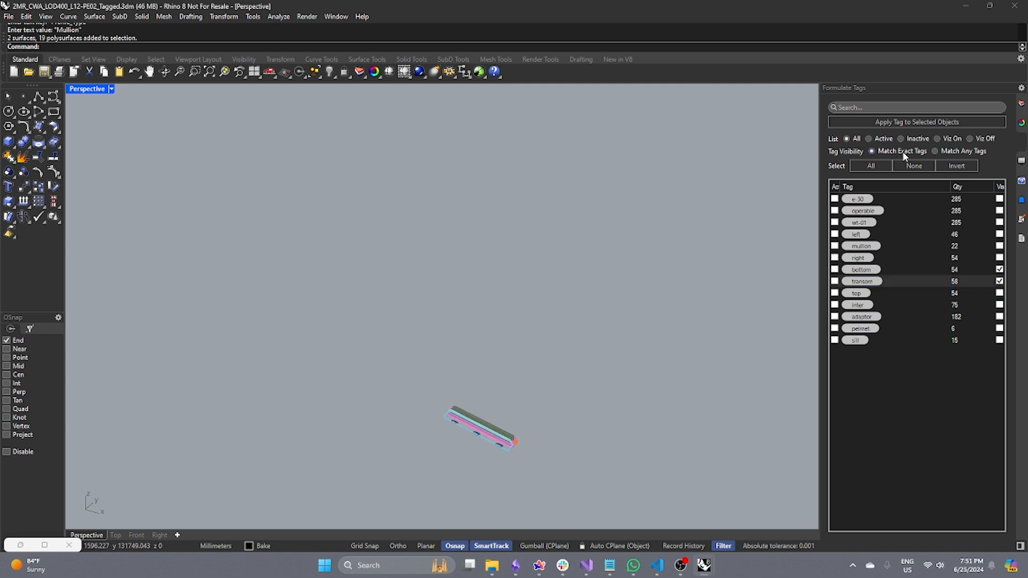
scroll(520, 449, up, 5)
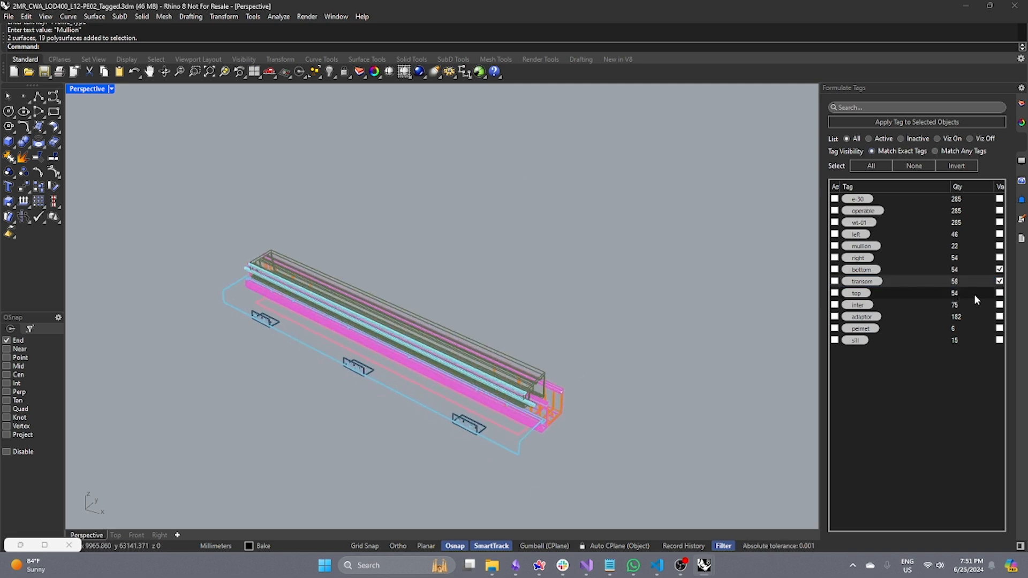
Toggle the transom tag visibility on and off to compare the displayed members.
click(998, 281)
click(998, 281)
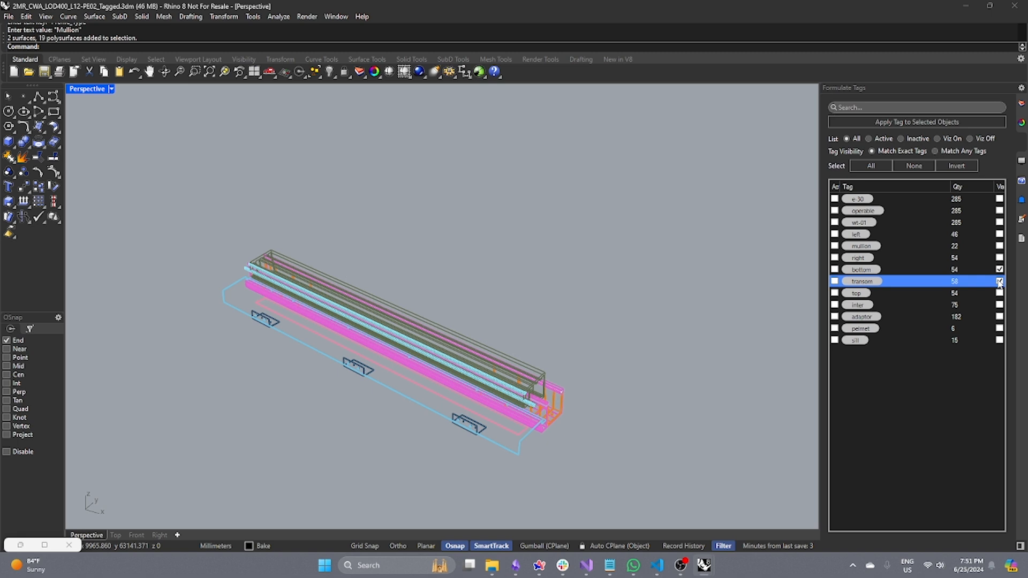
click(999, 281)
click(999, 281)
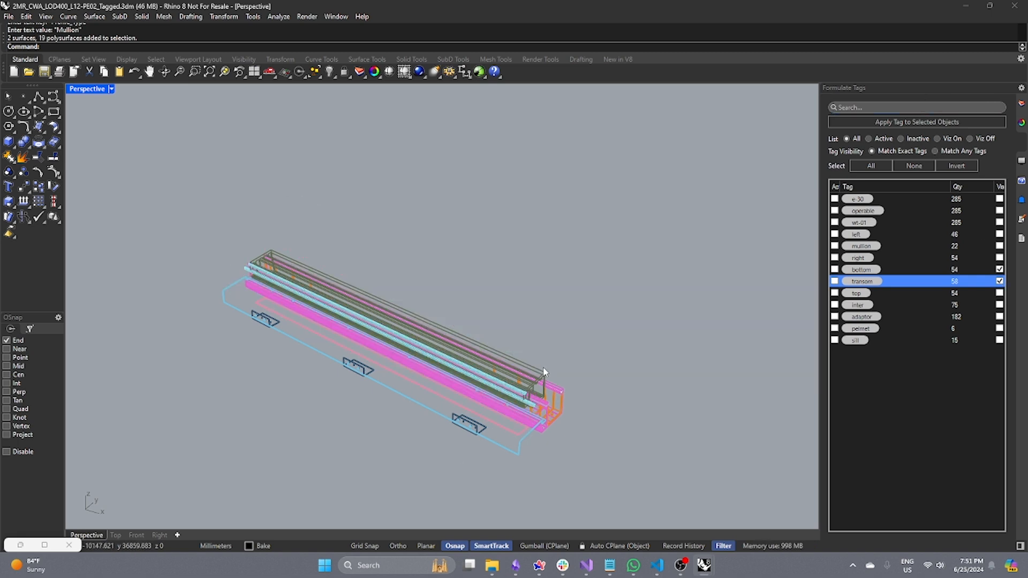
scroll(545, 372, down, 5)
Toggle the inter tag, then show bottom and adaptor tagged objects with transom visibility off.
click(999, 305)
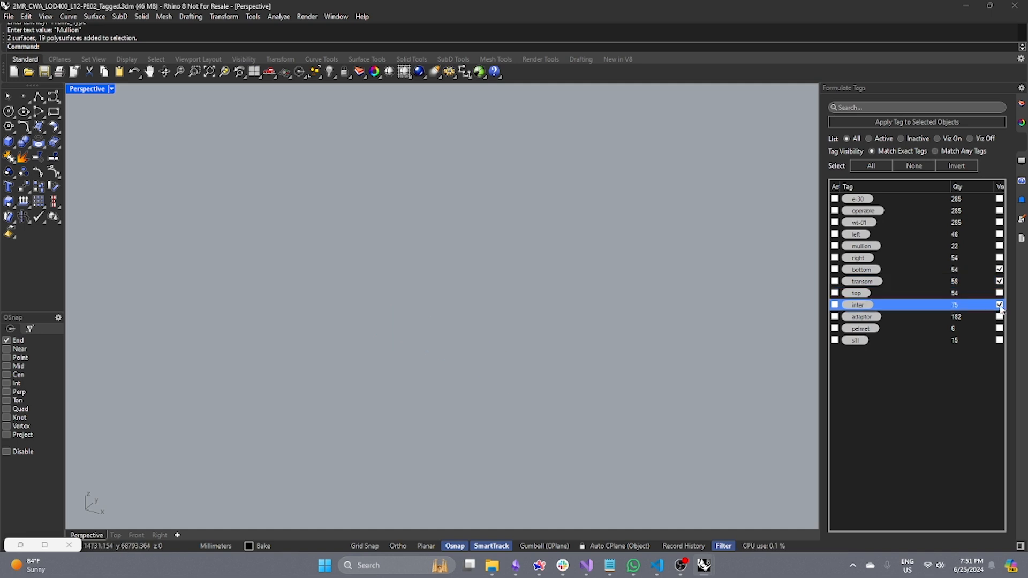
click(999, 305)
click(999, 316)
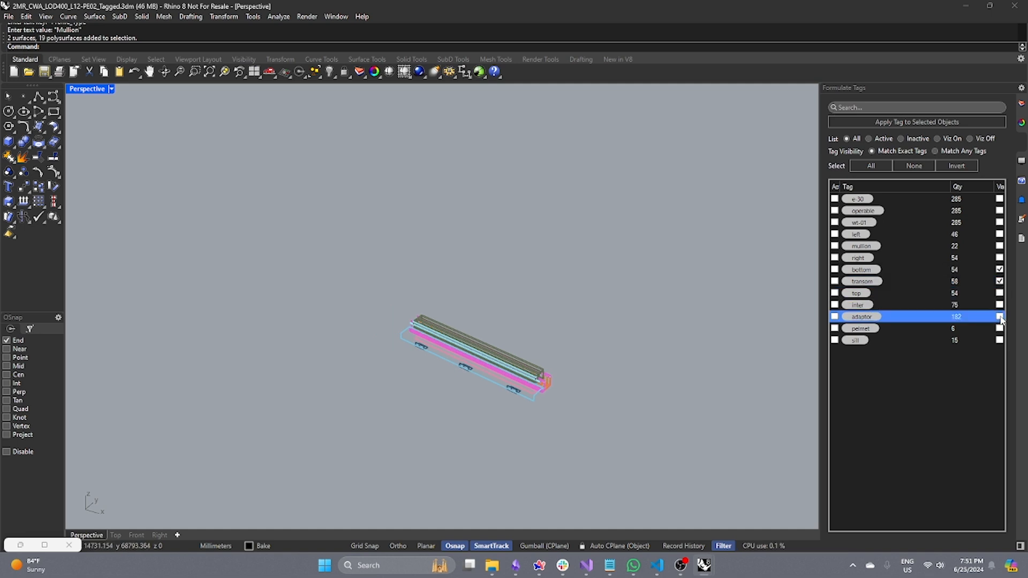
click(999, 281)
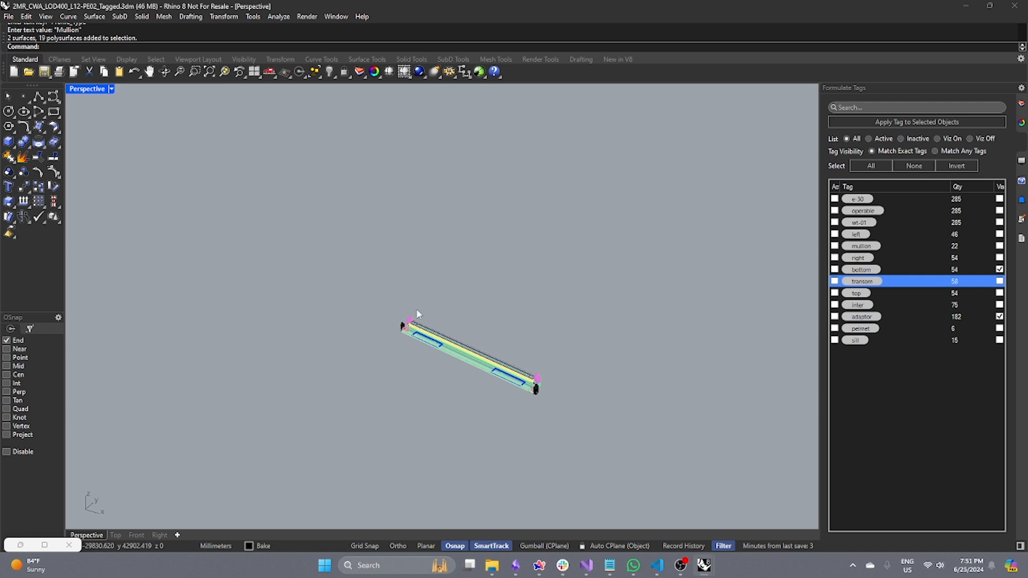
scroll(535, 305, down, 3)
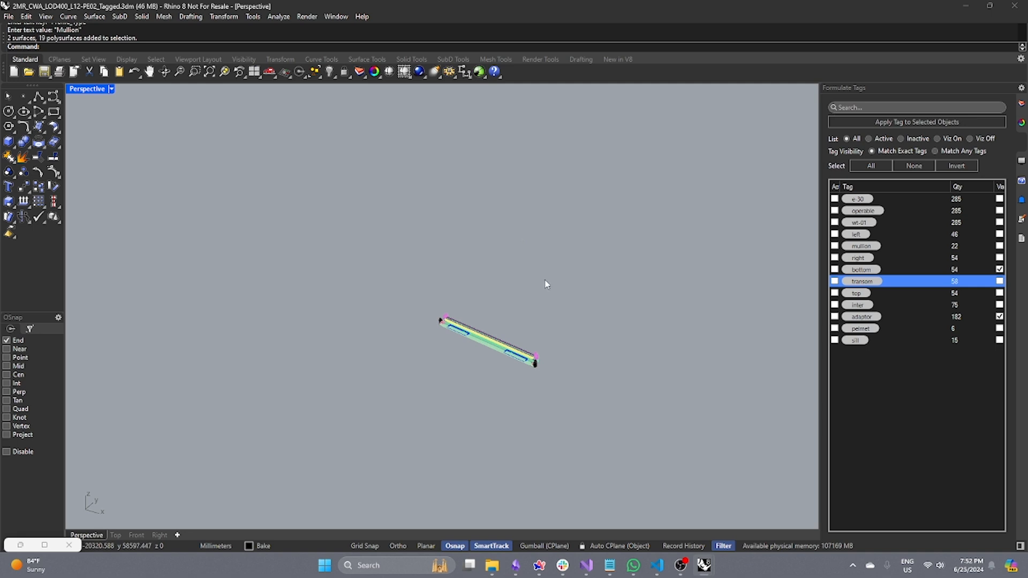
mouse_move(705, 565)
click(759, 510)
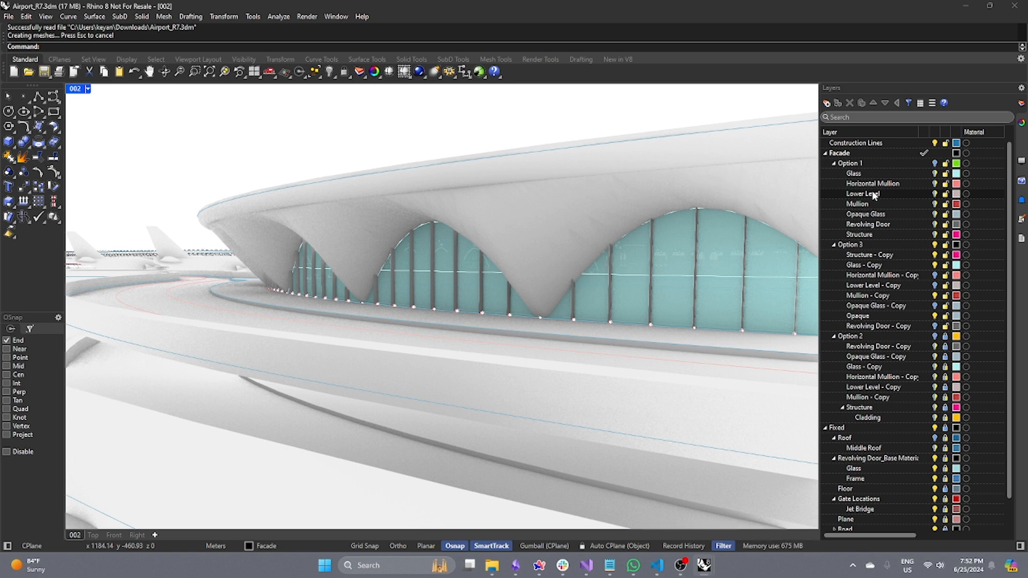
Select all objects on the Option 1 sublayers and apply the tag "option 1" to them.
click(921, 163)
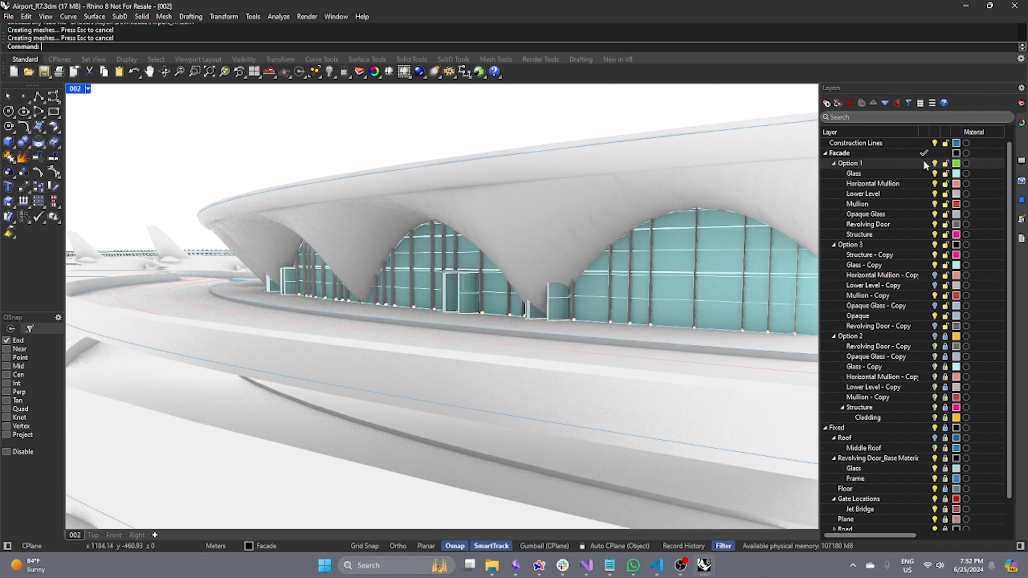
right_click(909, 164)
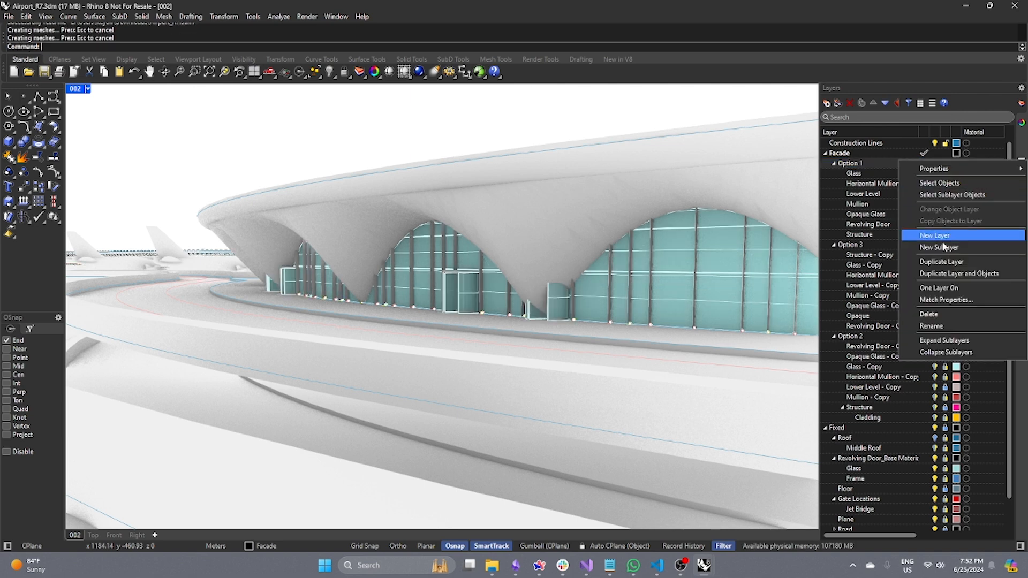
click(933, 196)
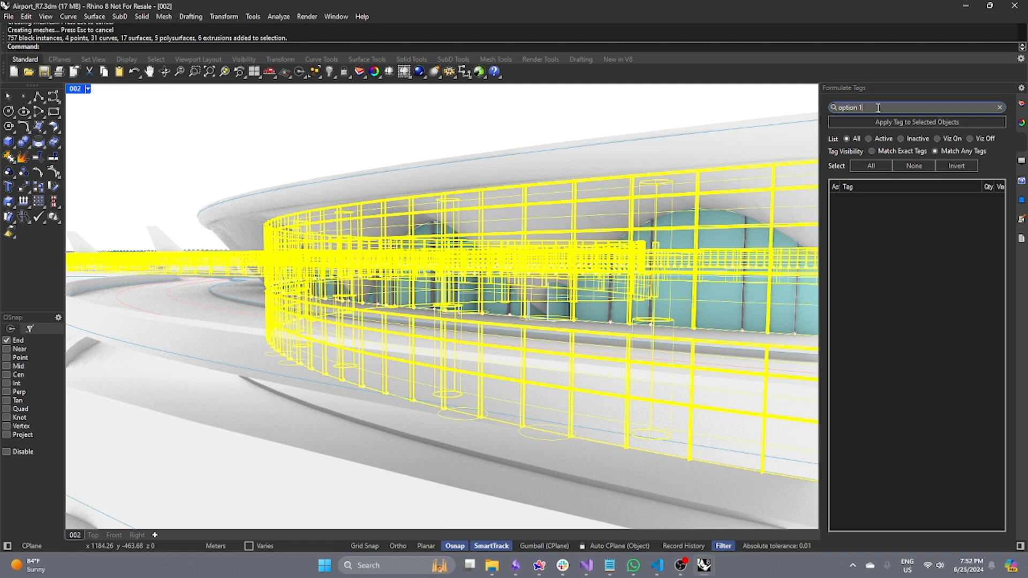
click(893, 122)
click(646, 118)
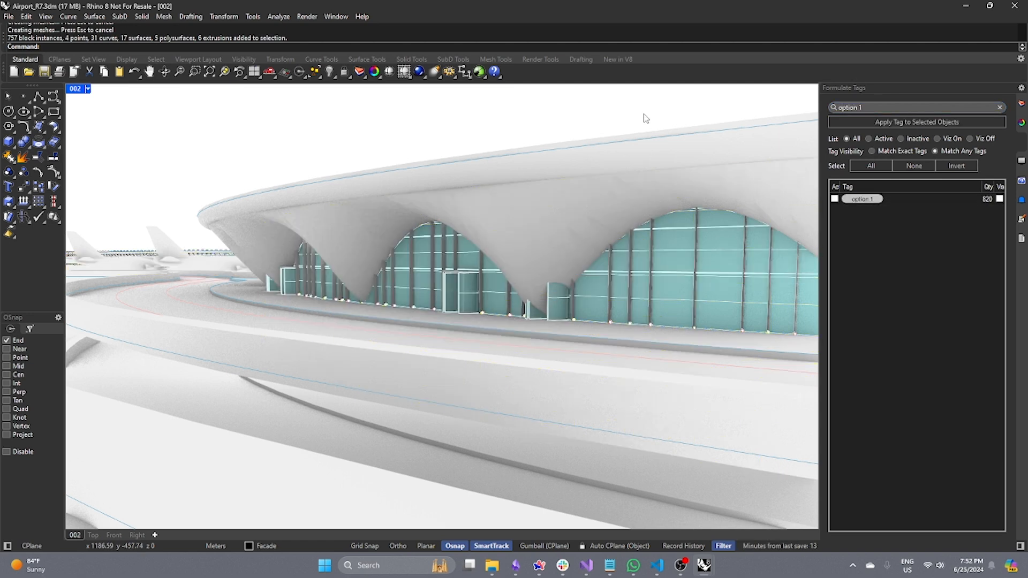
Toggle the option 1 tag visibility and hide the Option 3 layer to compare the displayed facade.
click(999, 199)
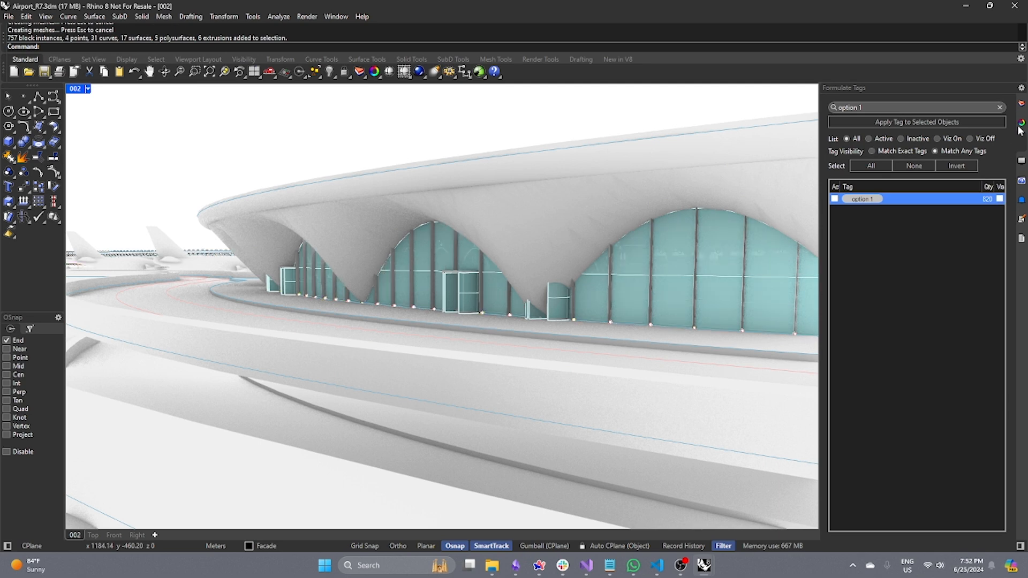
click(1021, 104)
click(934, 245)
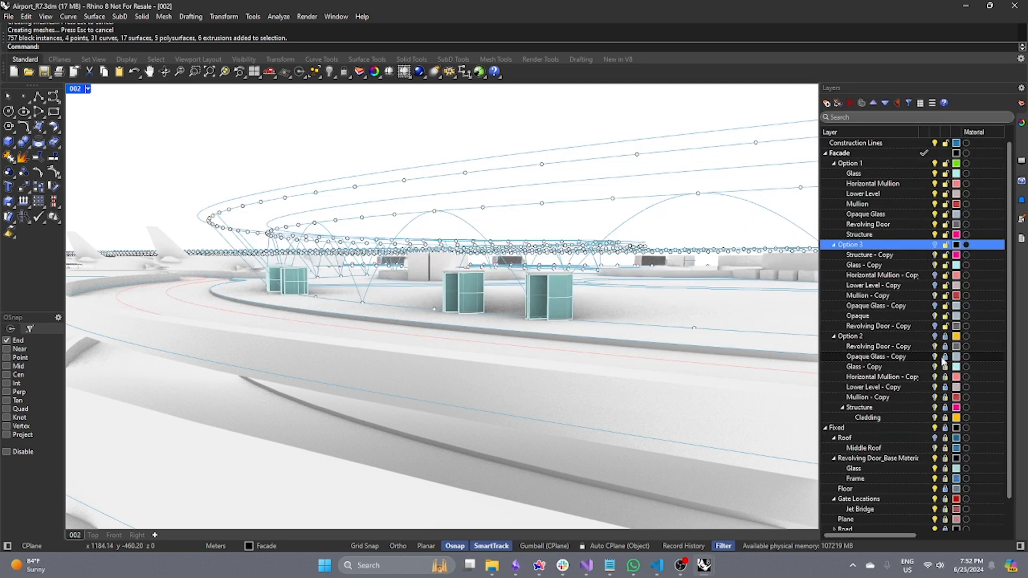
click(1020, 142)
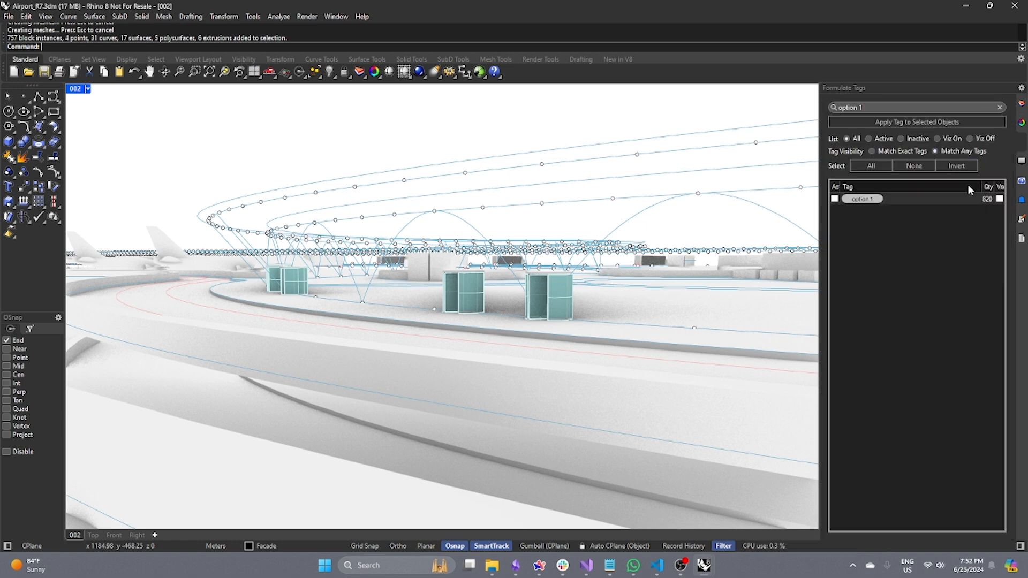
click(999, 199)
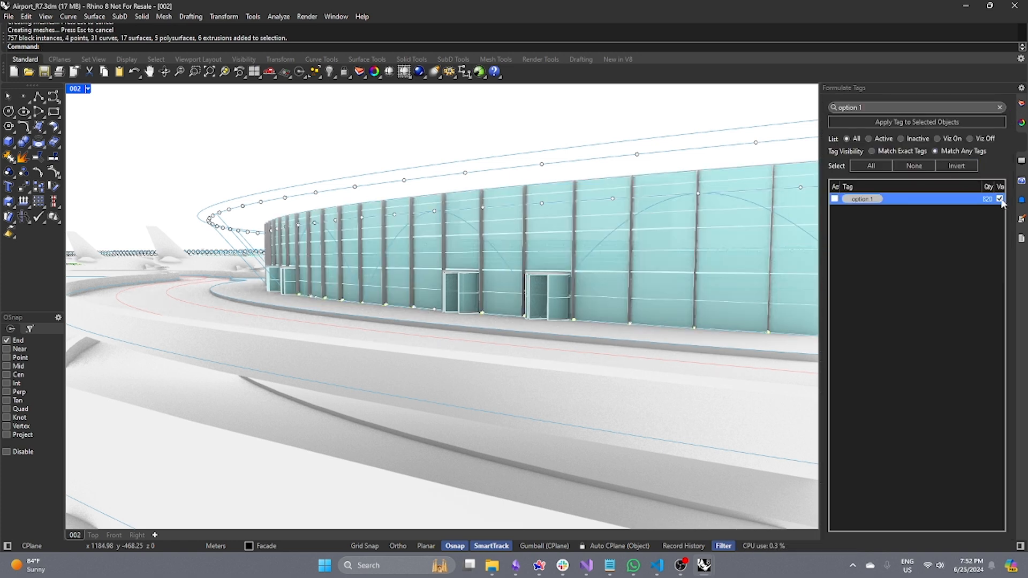
Turn the Option 3 layer and its copy sublayers back on.
click(1021, 105)
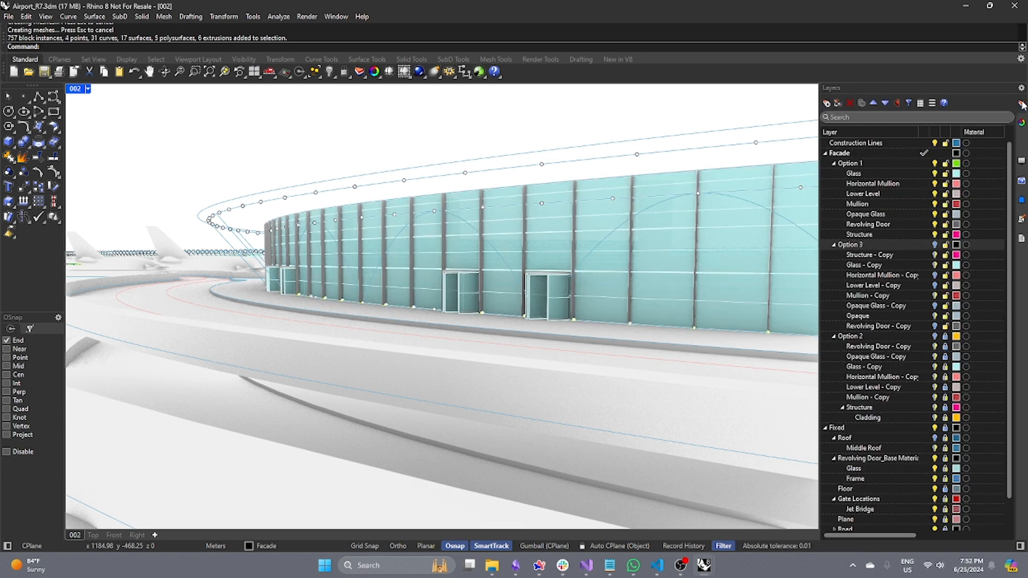
click(929, 275)
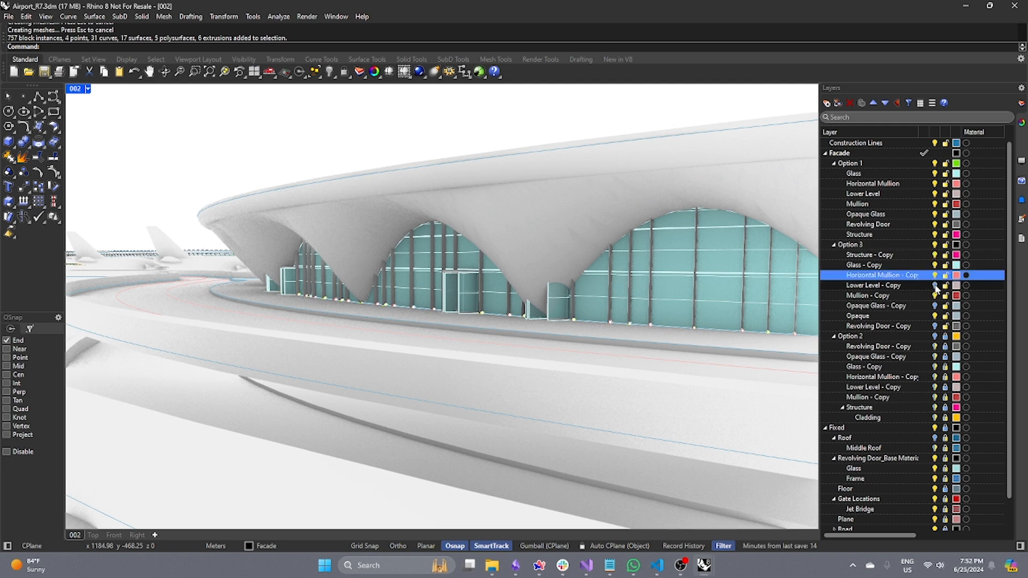
click(935, 285)
click(935, 306)
click(935, 326)
Select all Option 3 sublayer objects and apply the tag "option 3" to them.
click(872, 245)
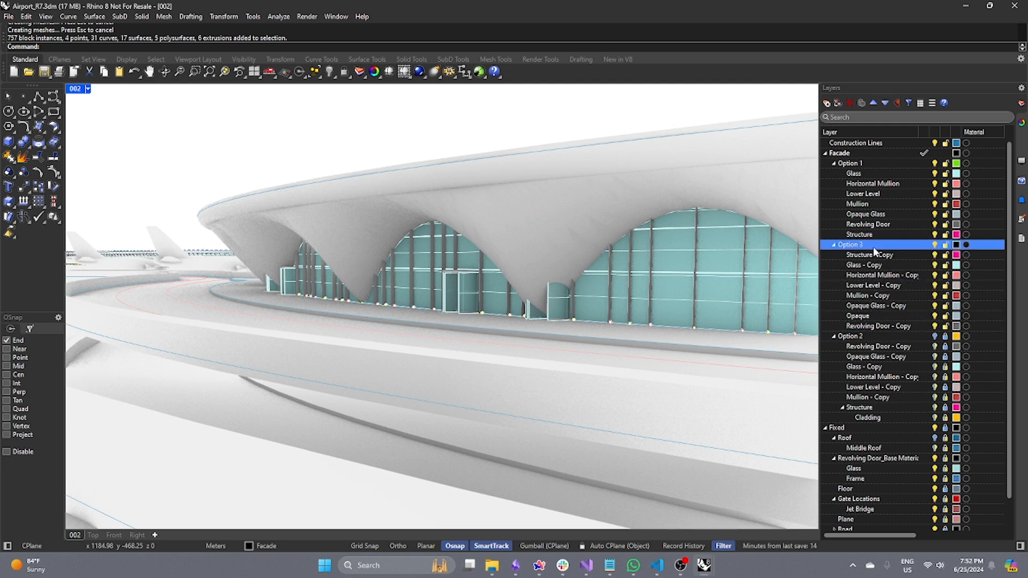
right_click(874, 249)
click(926, 282)
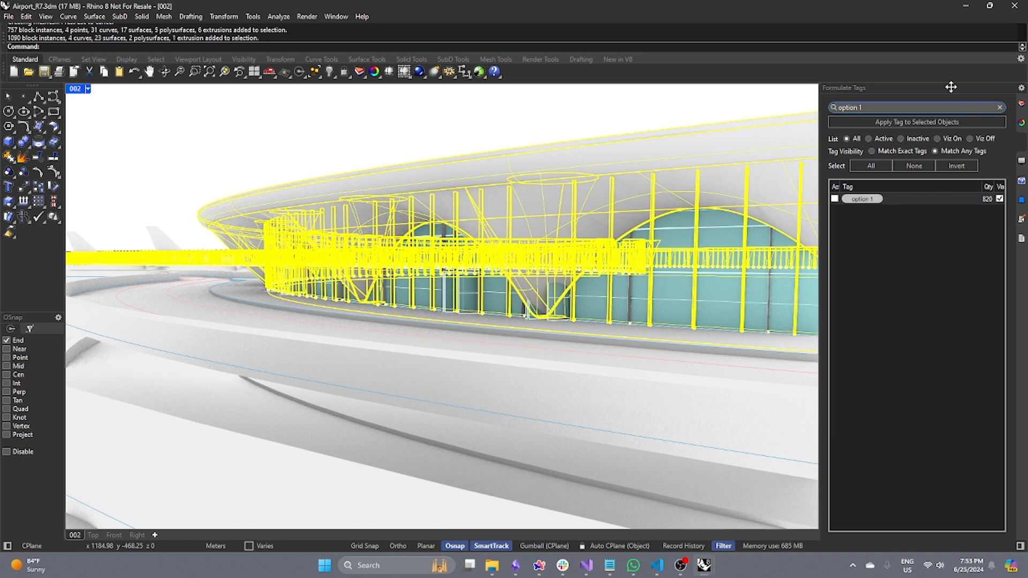
key(BackSpace)
text(3)
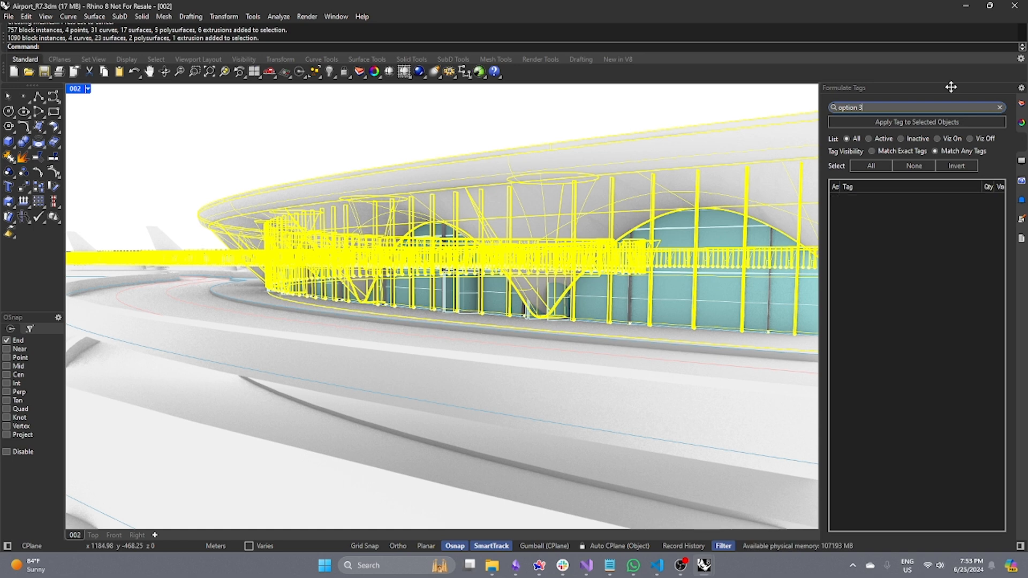
click(716, 118)
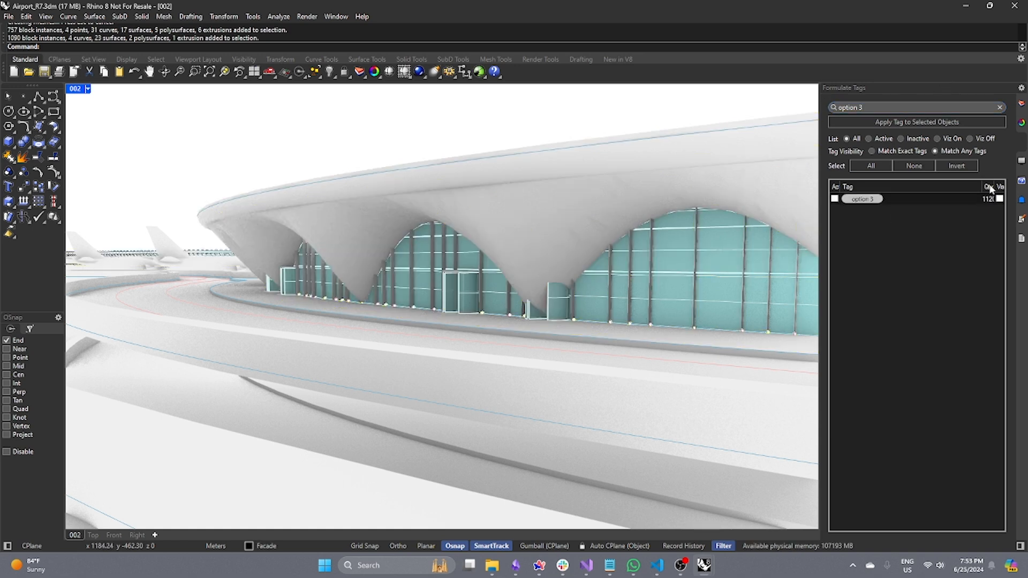
Clear the tag search and toggle visibility of the option 1 and option 3 tags to compare facade options.
click(1021, 103)
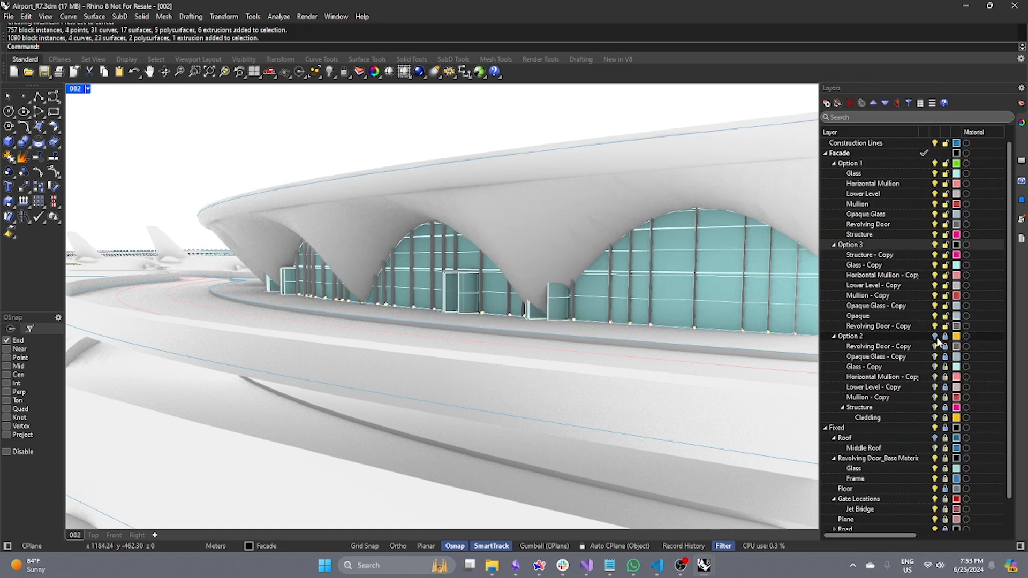
click(1021, 160)
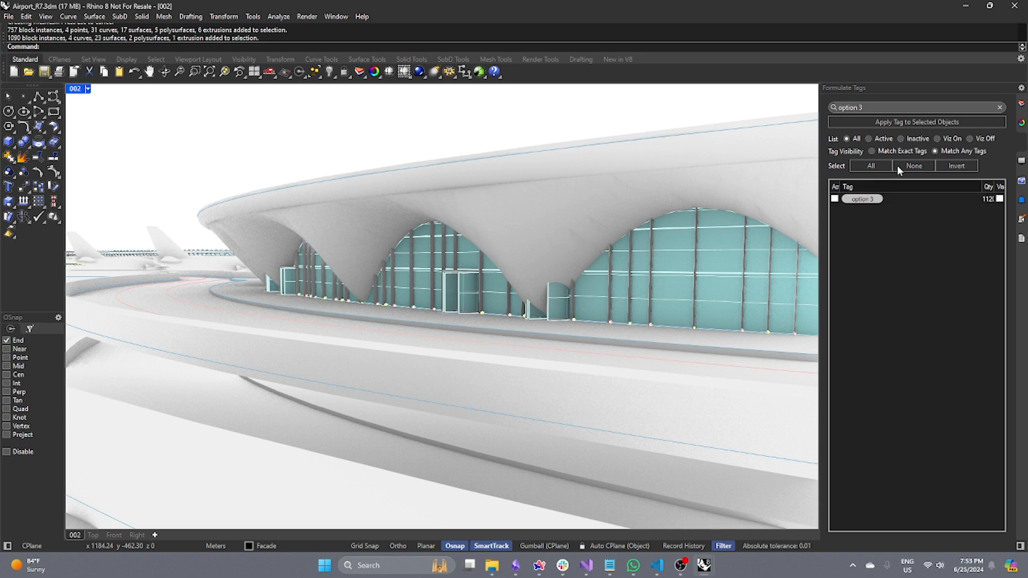
click(1000, 108)
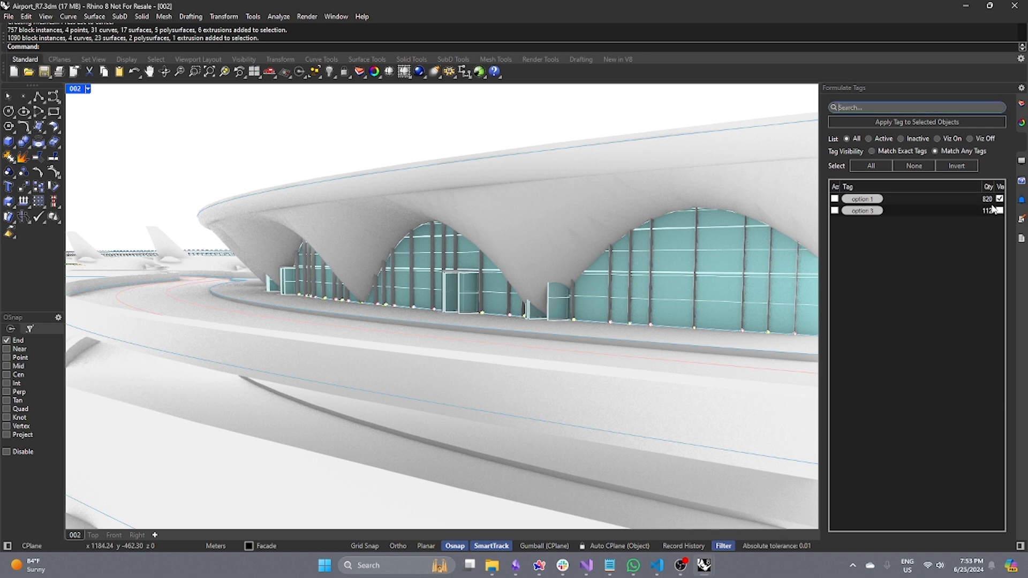
click(999, 199)
click(999, 210)
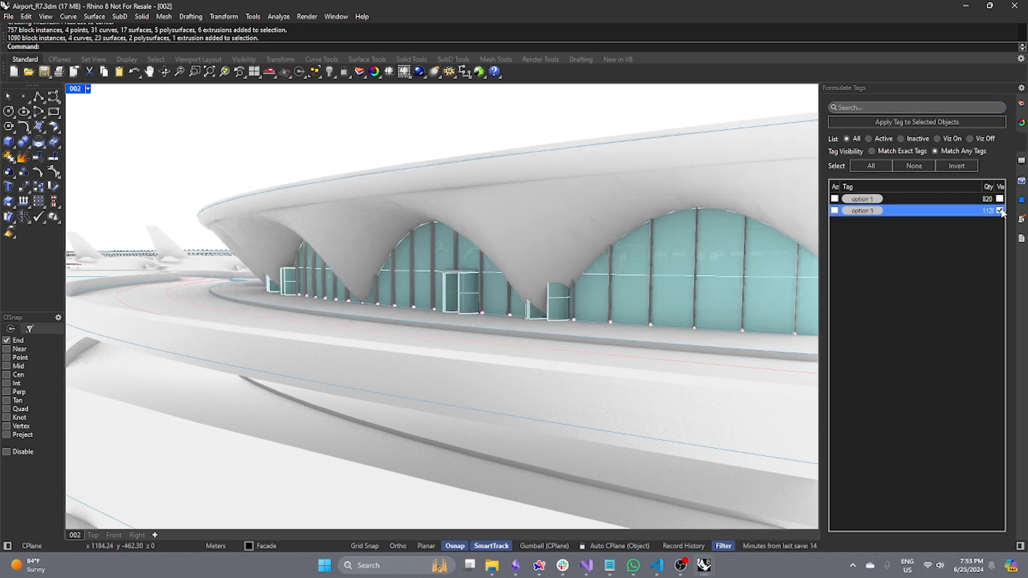
click(1000, 199)
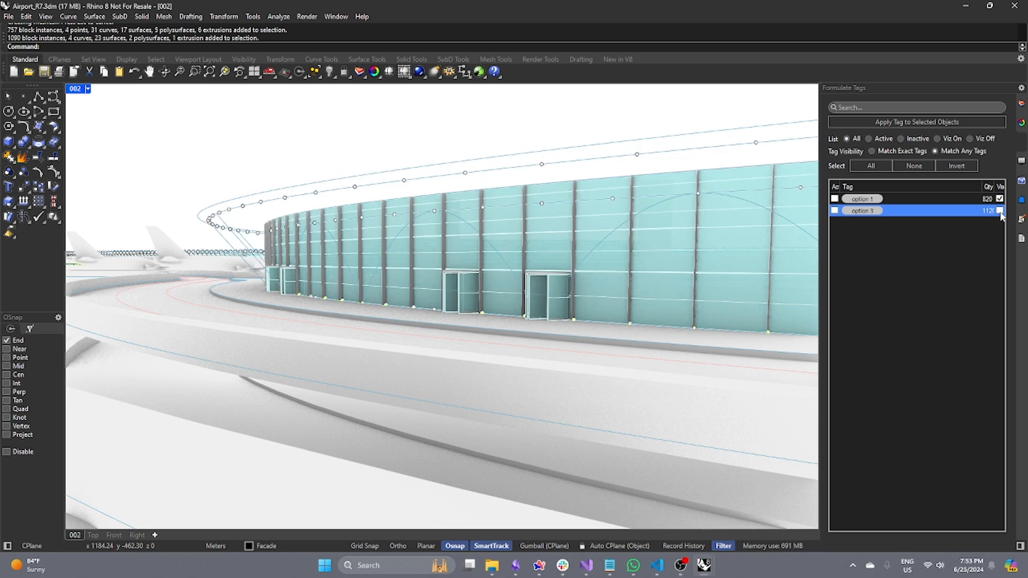
click(999, 199)
click(1000, 210)
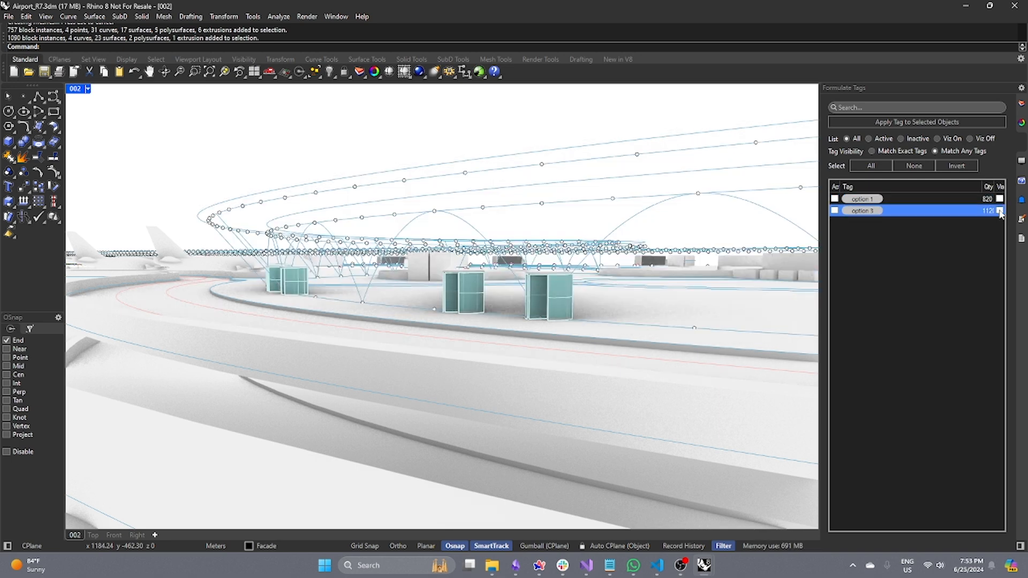
click(999, 210)
click(999, 199)
click(1021, 104)
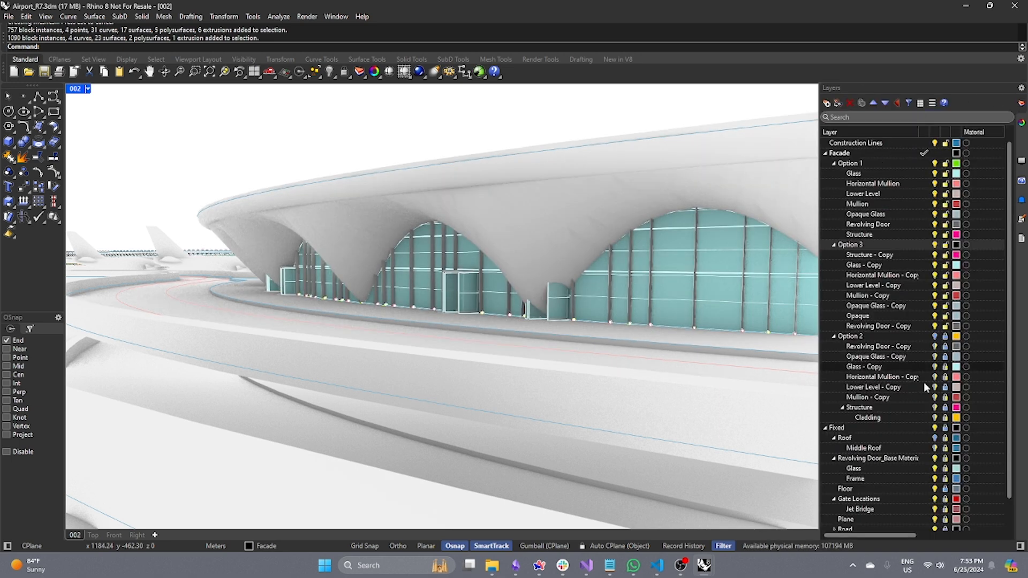
click(945, 338)
right_click(883, 255)
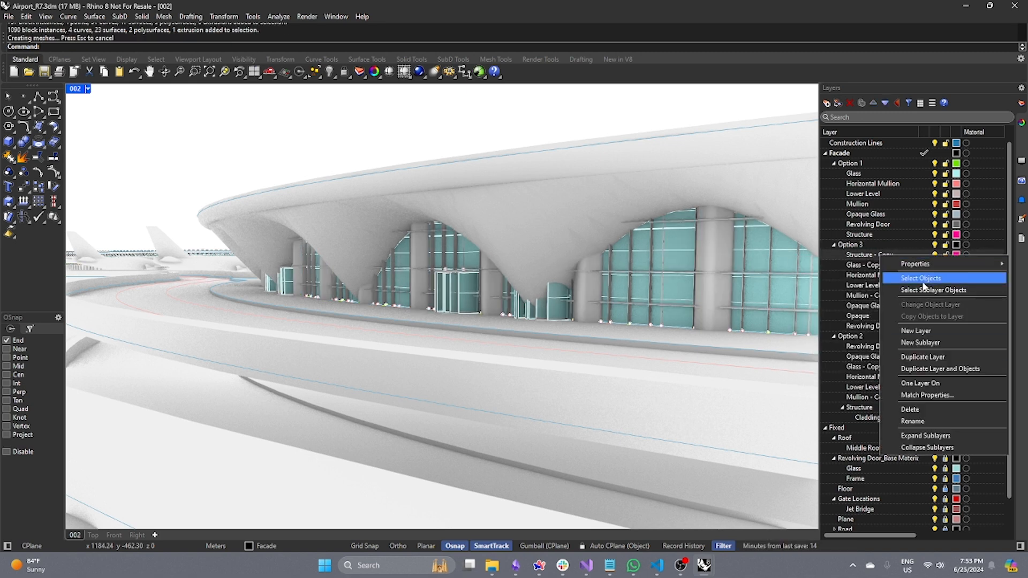
right_click(861, 336)
click(899, 359)
right_click(861, 339)
click(901, 374)
click(1021, 219)
click(1021, 103)
key(Escape)
Move the Structure - Copy layer's objects to the Option 1 Structure layer, then try deleting the Structure - Copy layer.
right_click(860, 255)
click(899, 277)
right_click(860, 235)
click(898, 280)
click(862, 256)
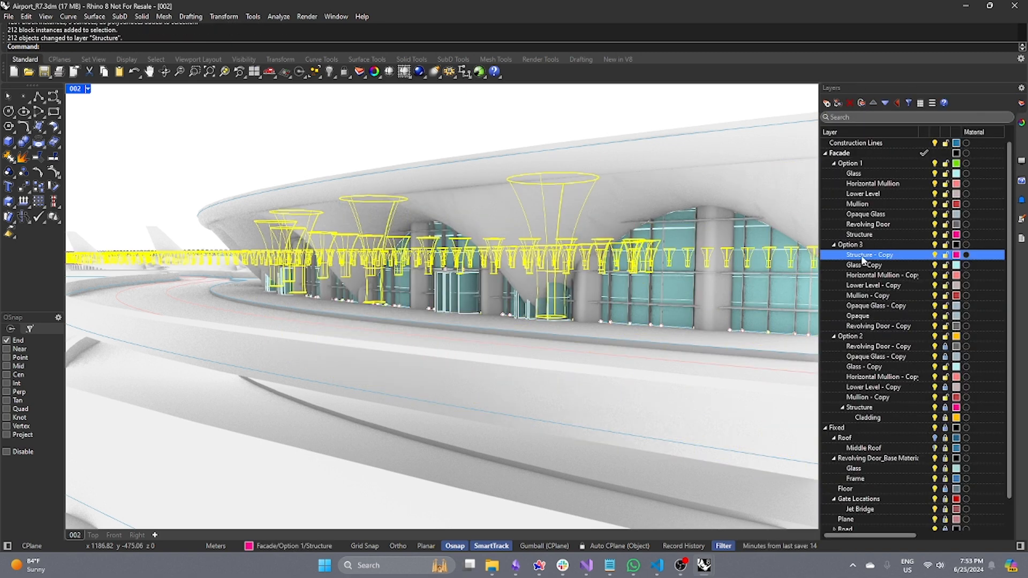
key(Delete)
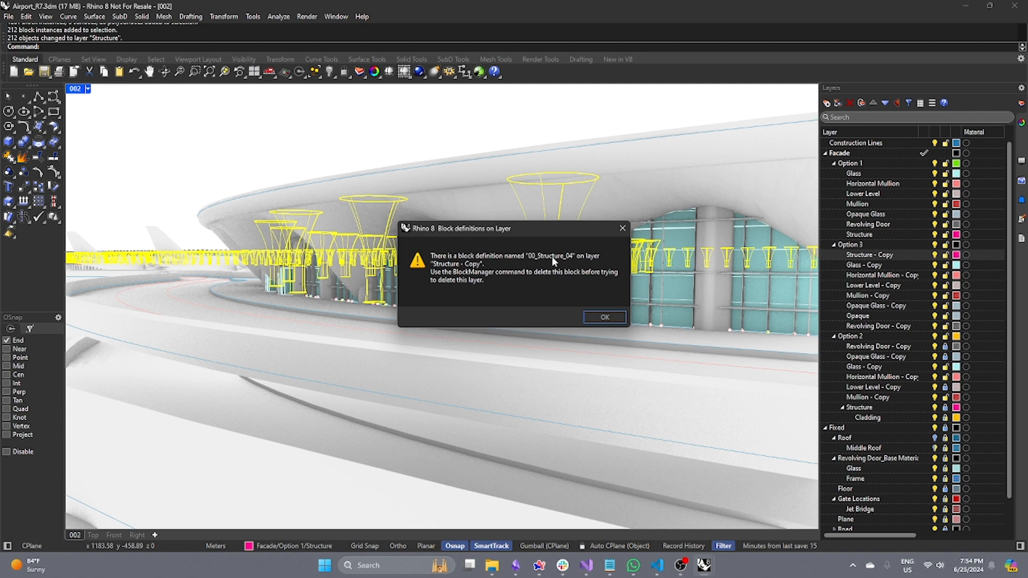
click(604, 317)
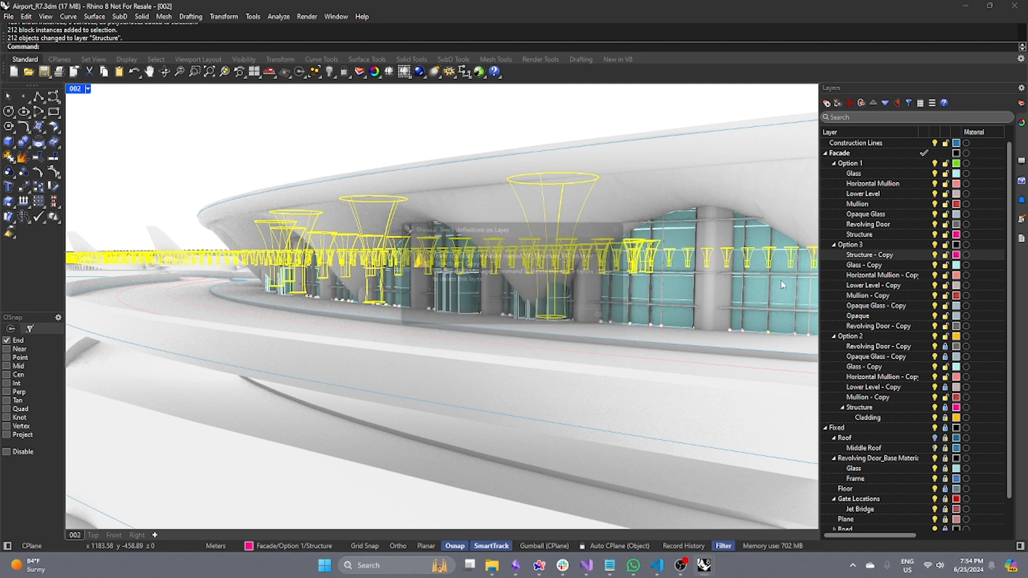
Open the Block Definitions panel and inspect the unnamed component objects inside 00_Structure_04.
right_click(1023, 262)
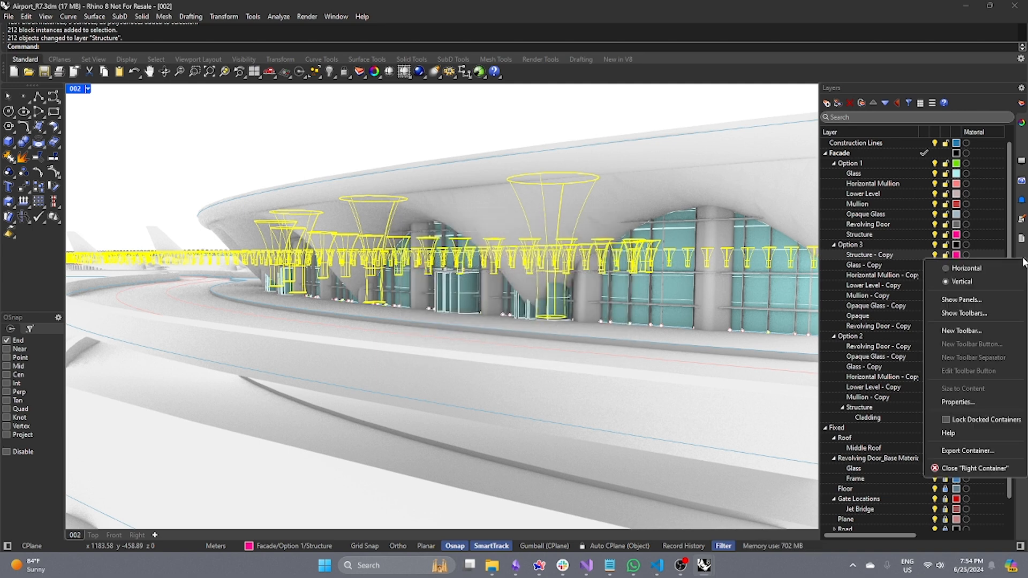
click(968, 300)
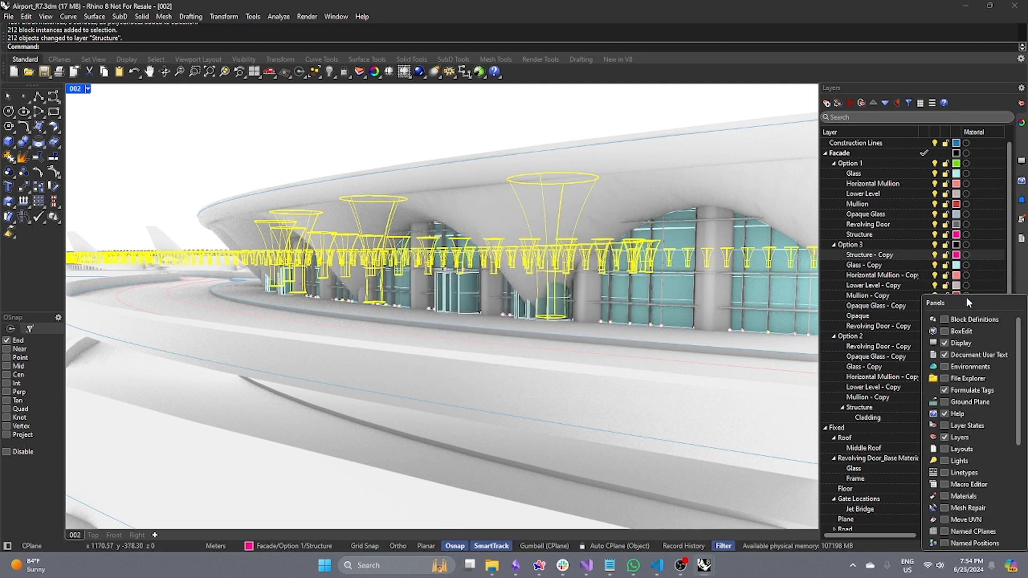
click(943, 320)
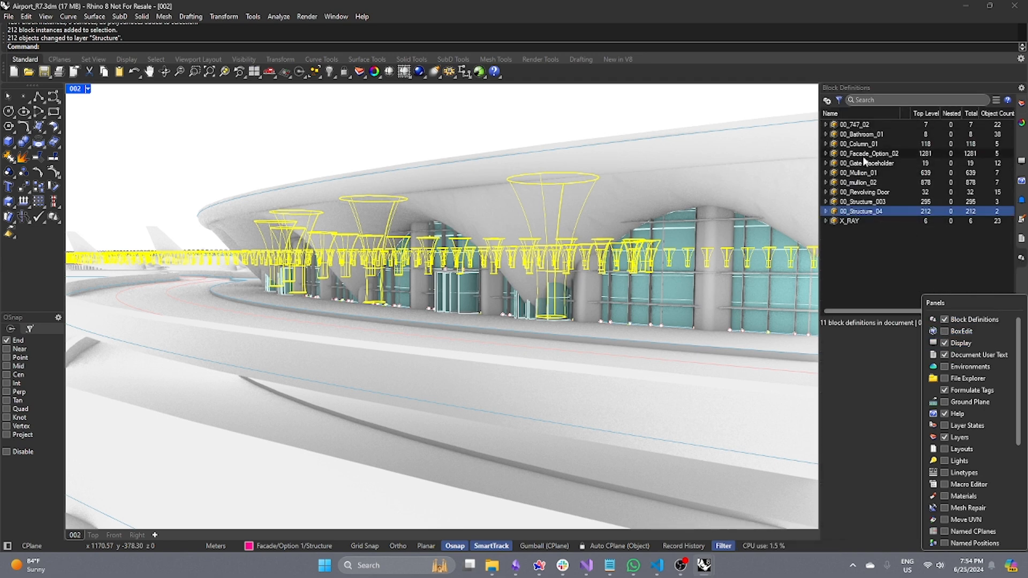
click(827, 211)
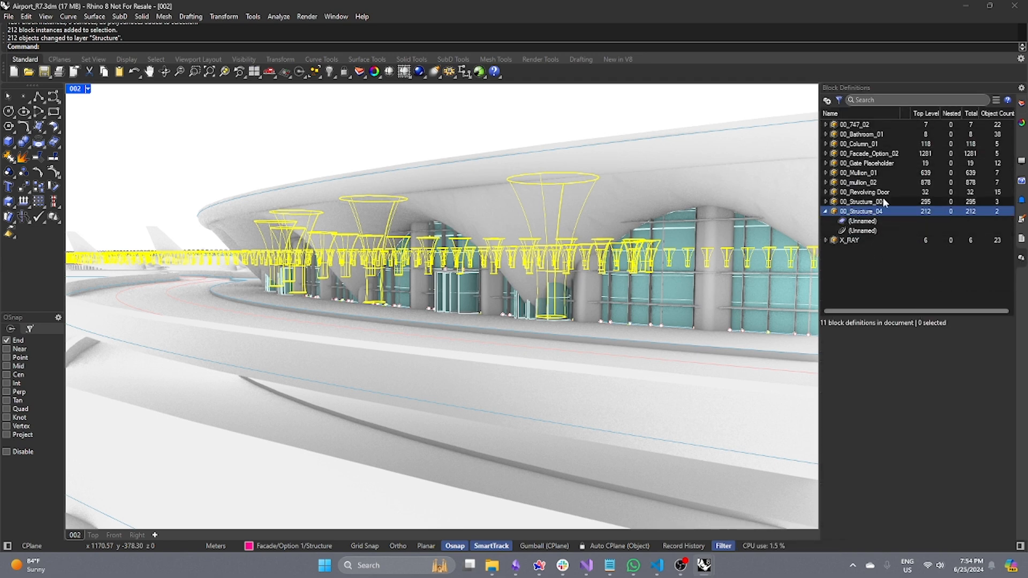
click(873, 223)
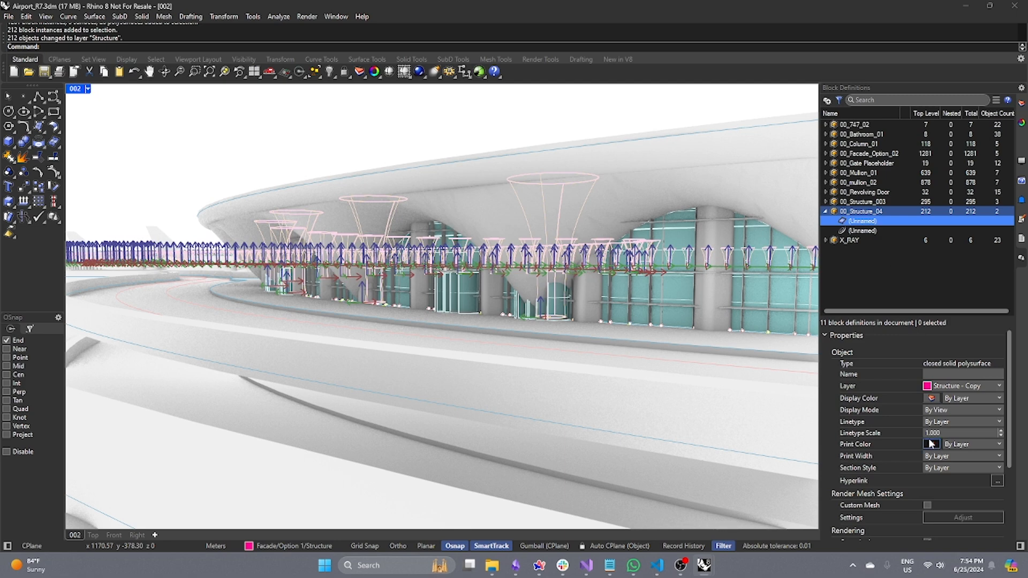
click(856, 229)
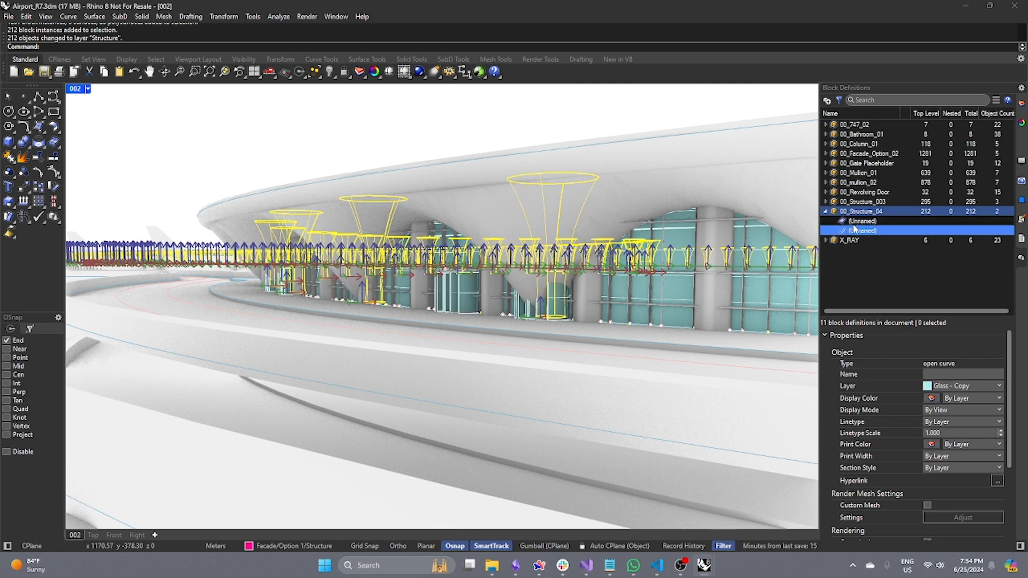
click(855, 221)
click(856, 230)
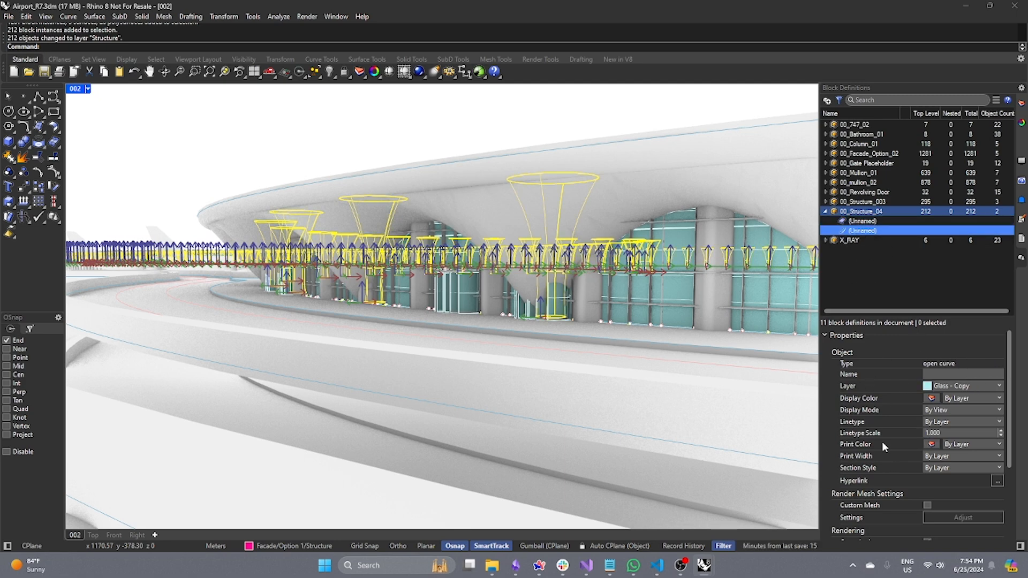
click(859, 220)
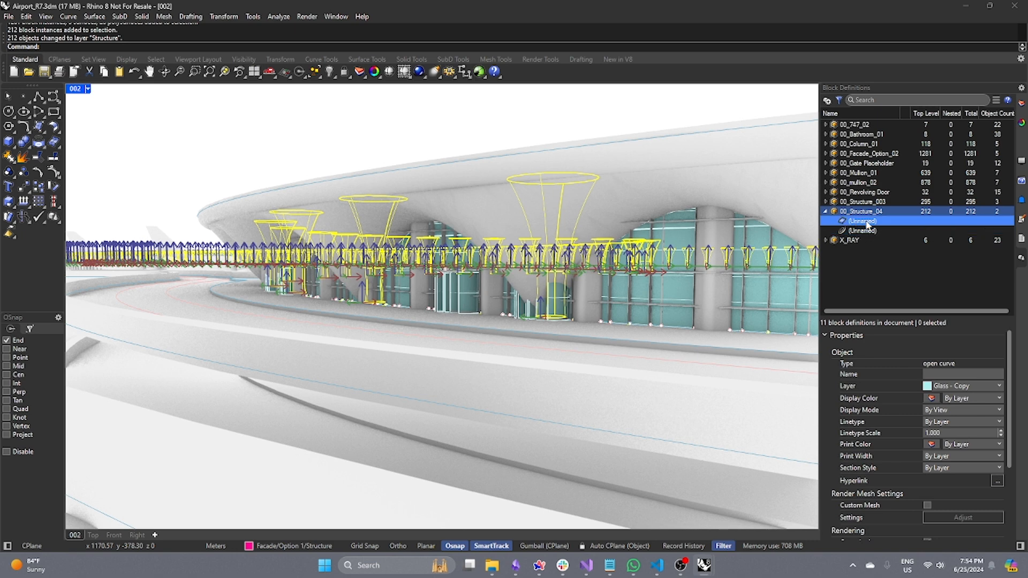
Reassign the selected unnamed component of 00_Structure_04 to the Glass layer under Option 1.
click(967, 387)
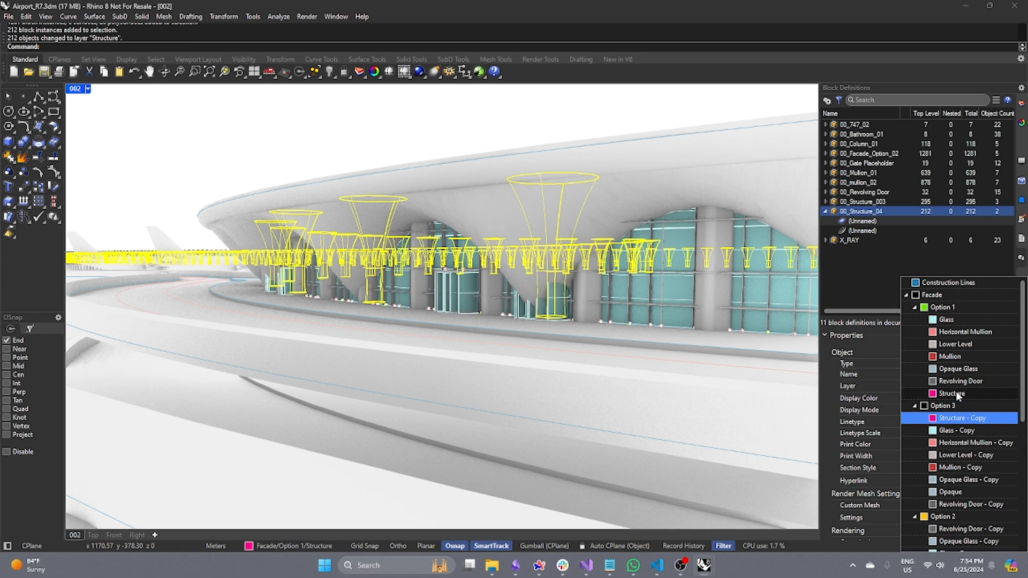
click(957, 394)
click(971, 386)
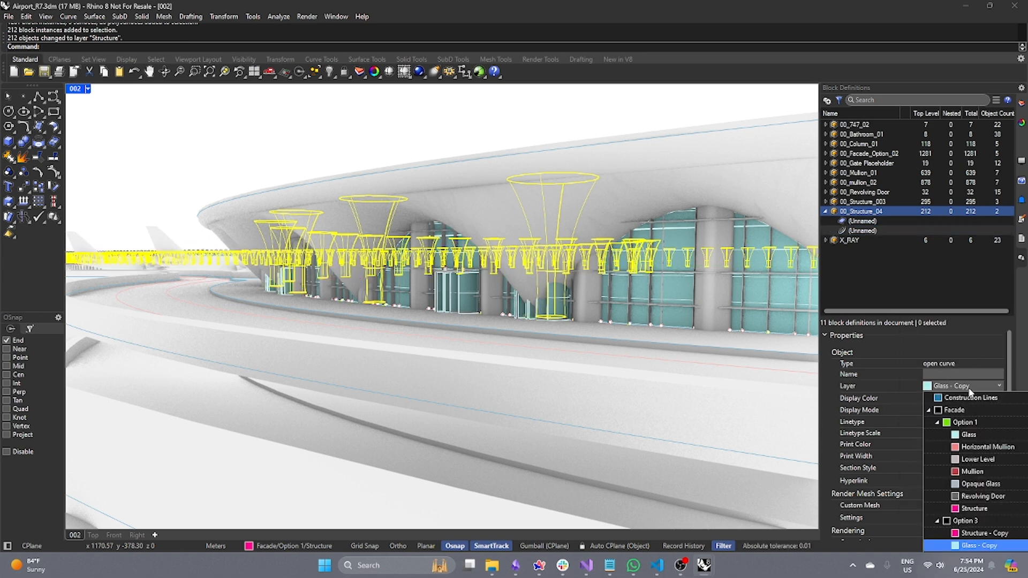
click(953, 319)
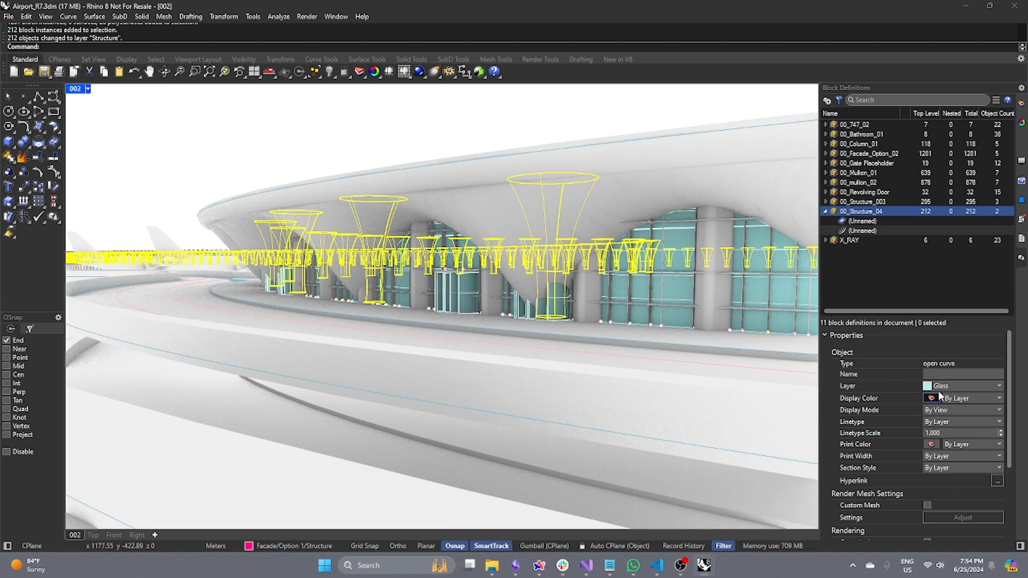
click(1021, 124)
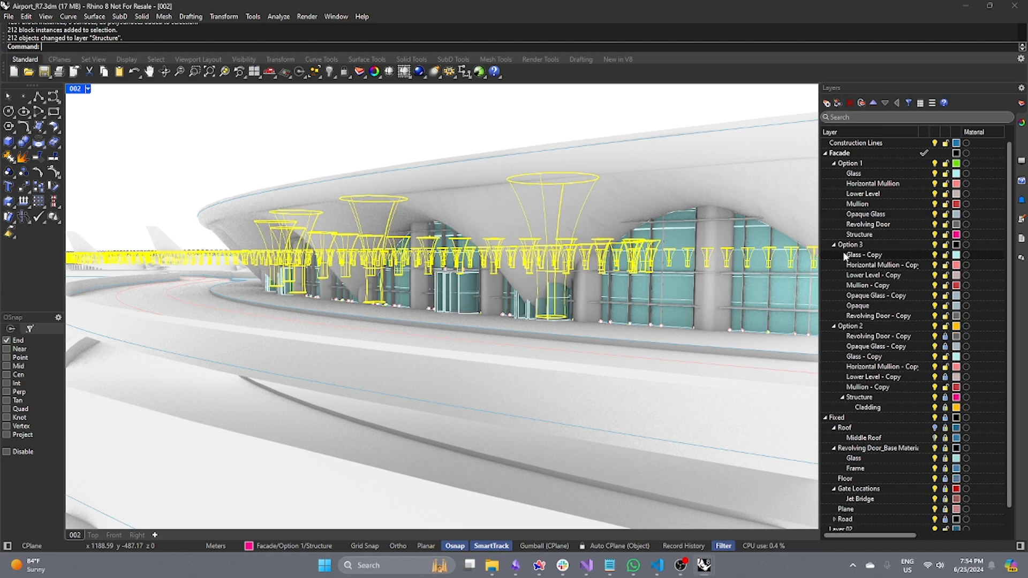
right_click(873, 256)
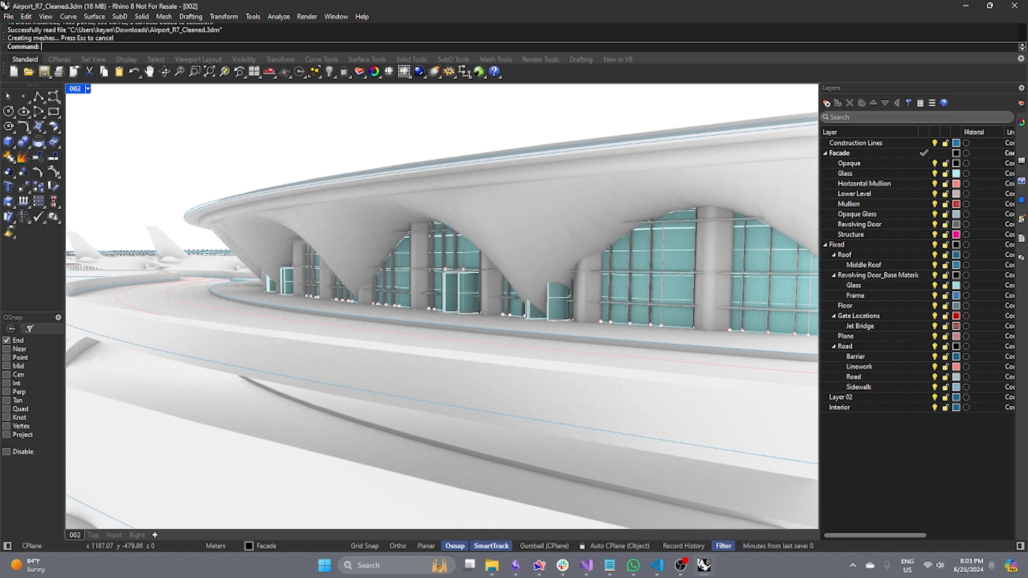
Toggle the fixed tag's visibility in the cleaned model and orbit around to inspect the fixed elements.
click(1022, 154)
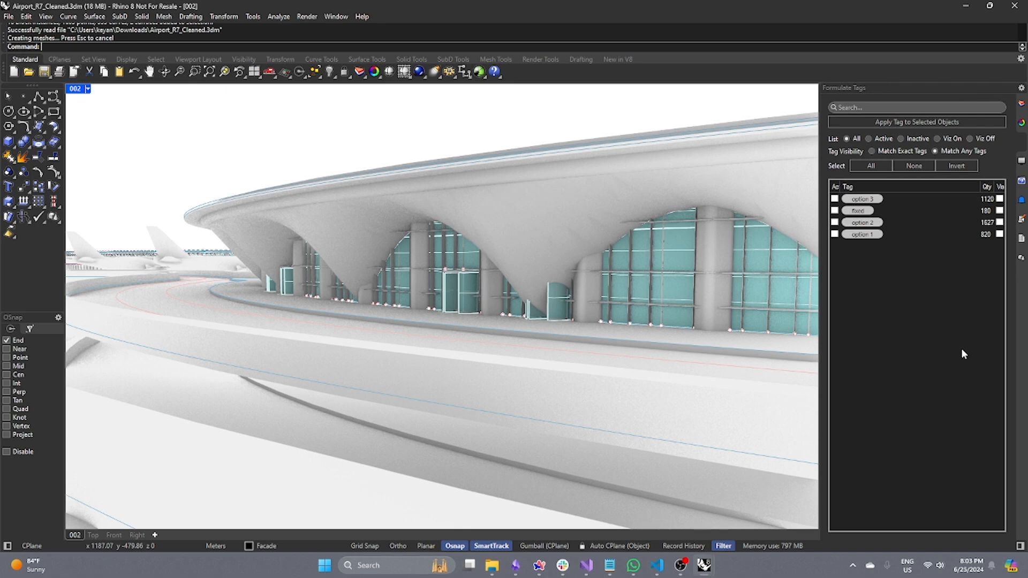
click(999, 210)
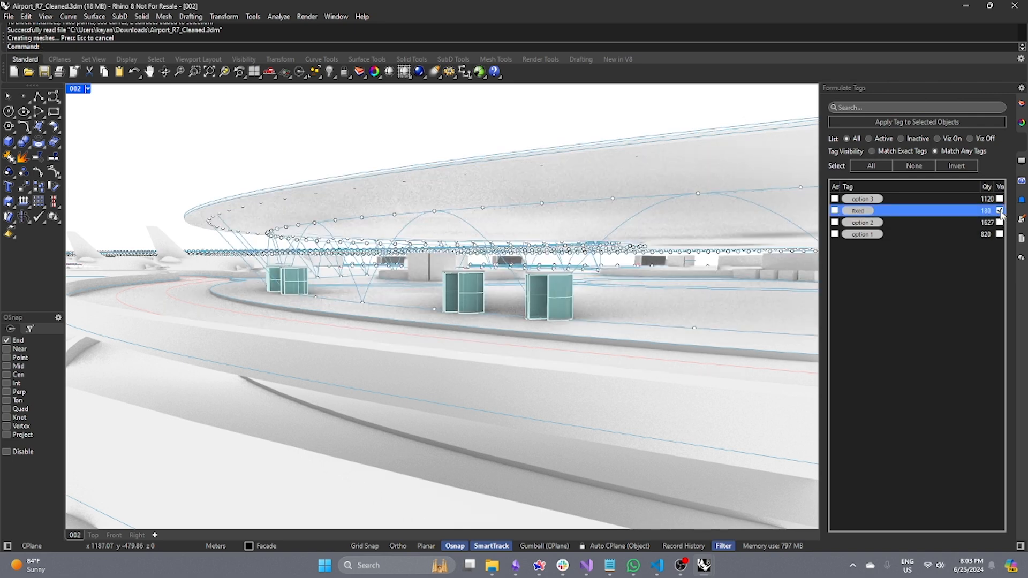
click(1000, 211)
shift+right_drag(699, 330, 597, 329)
click(999, 212)
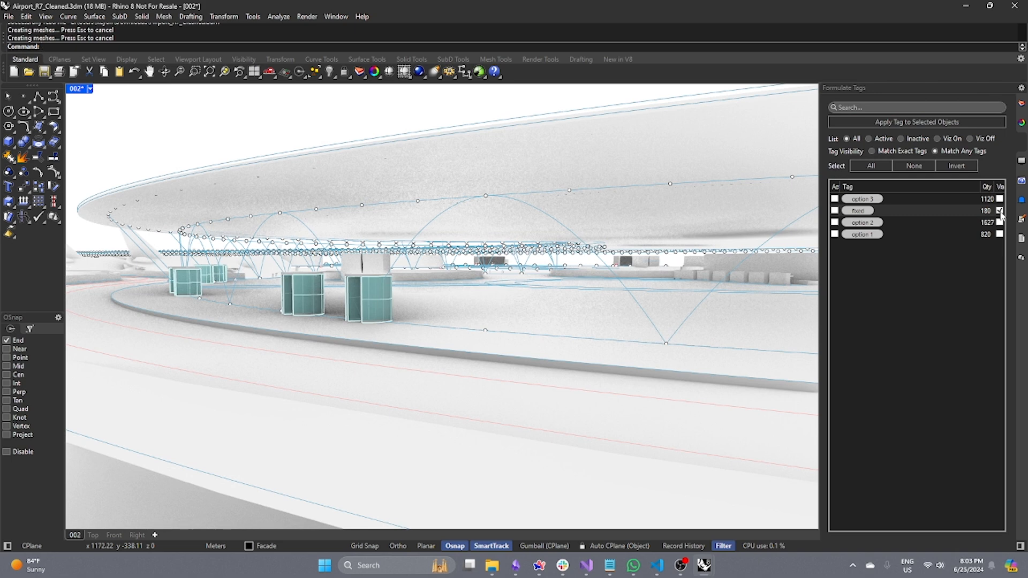
click(1000, 211)
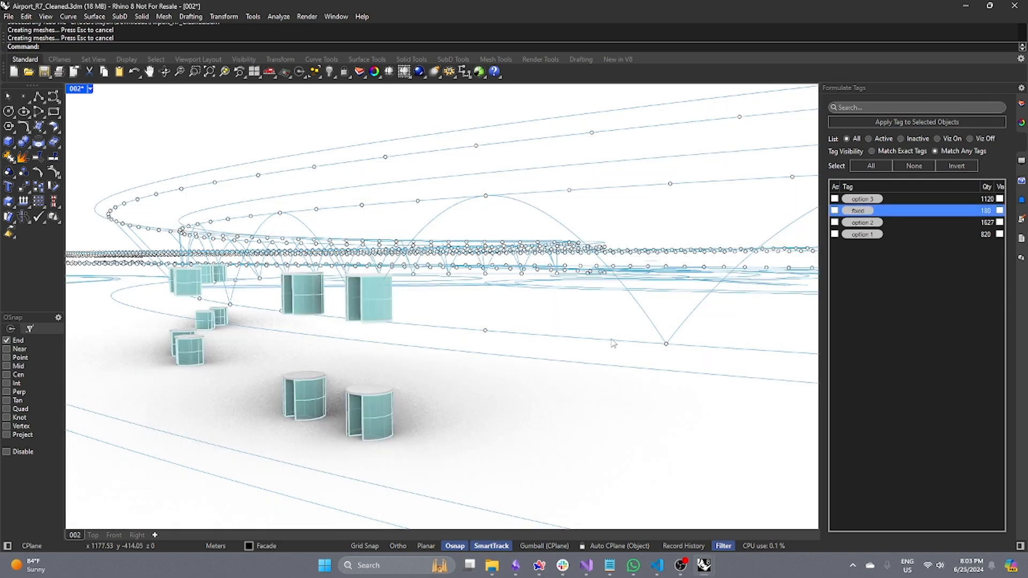
scroll(589, 327, down, 12)
right_drag(545, 299, 535, 318)
right_drag(538, 353, 541, 418)
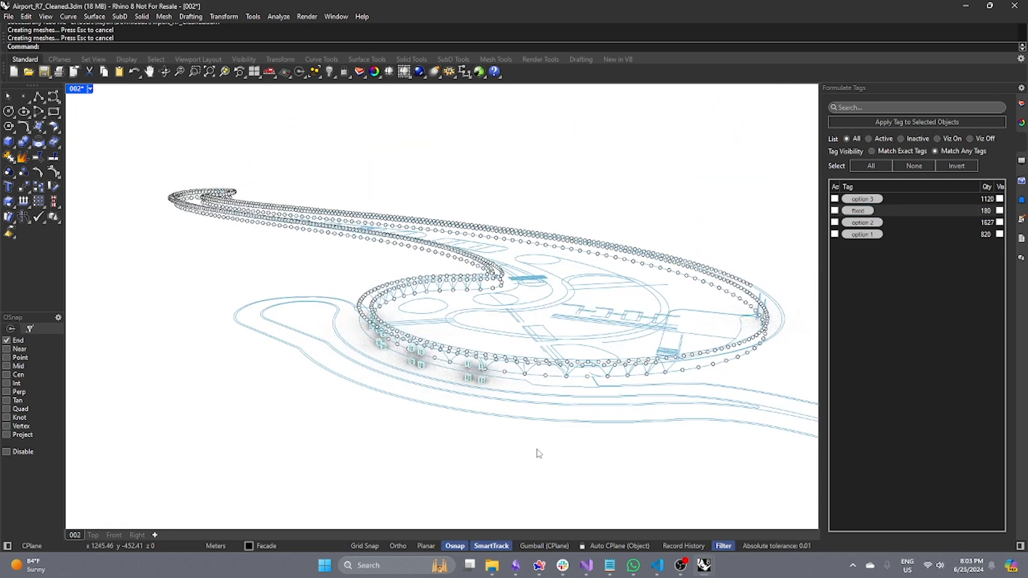
Select all objects, filter the tag list for fixed, and review the selection's object tags before deselecting.
key(ctrl+a)
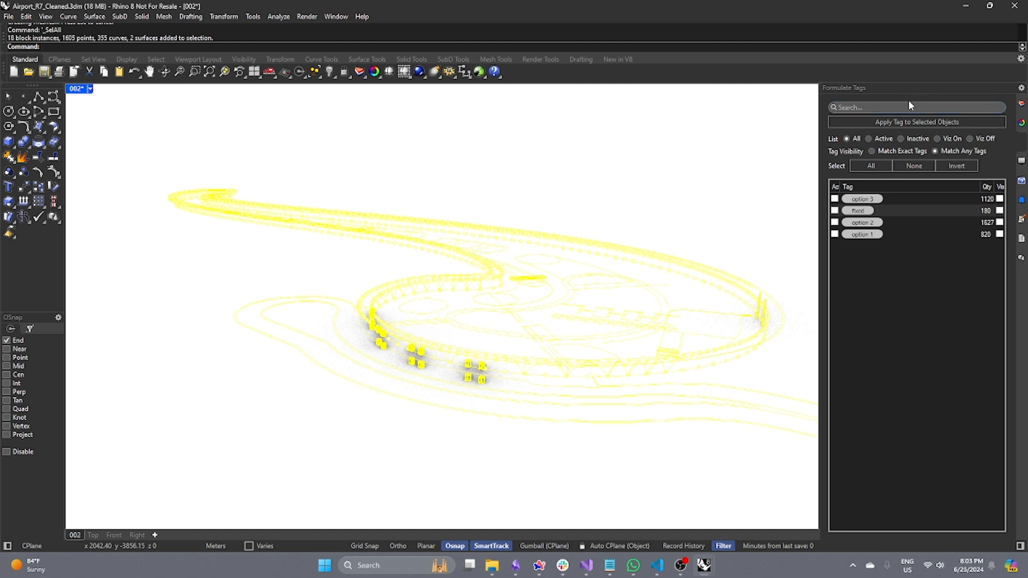
click(889, 105)
text(fixed)
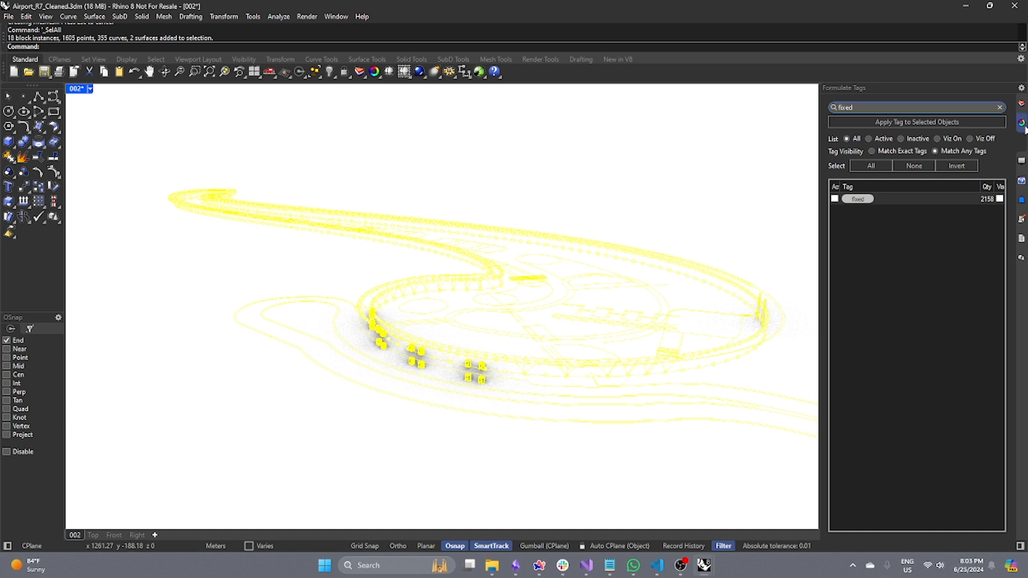
click(1021, 103)
click(968, 103)
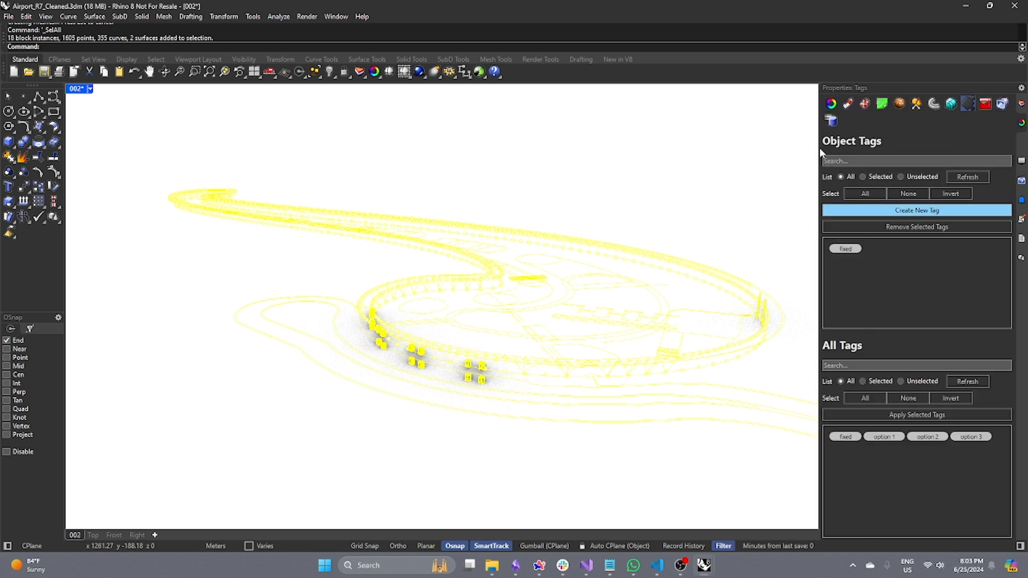
mouse_move(855, 255)
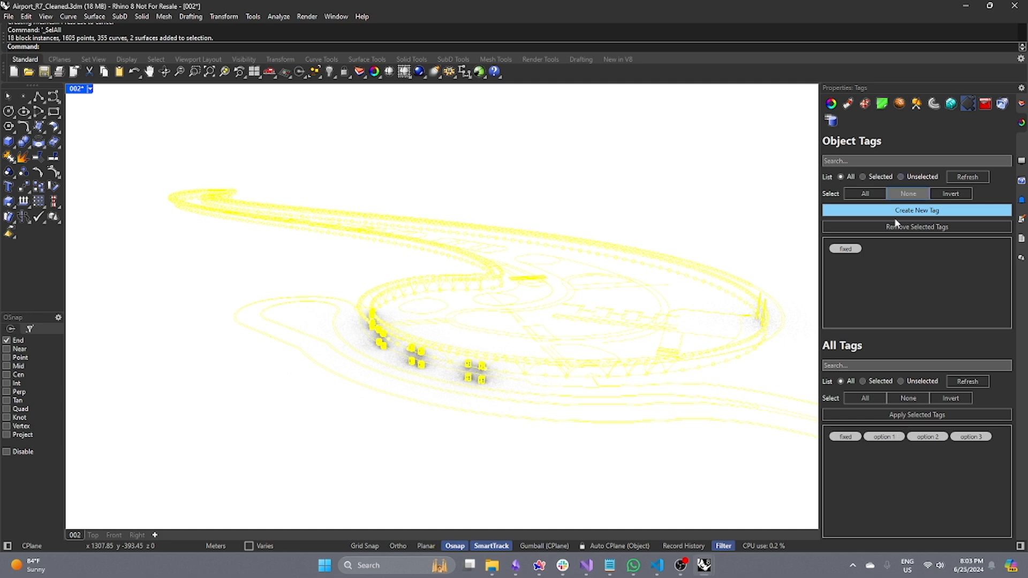
click(695, 195)
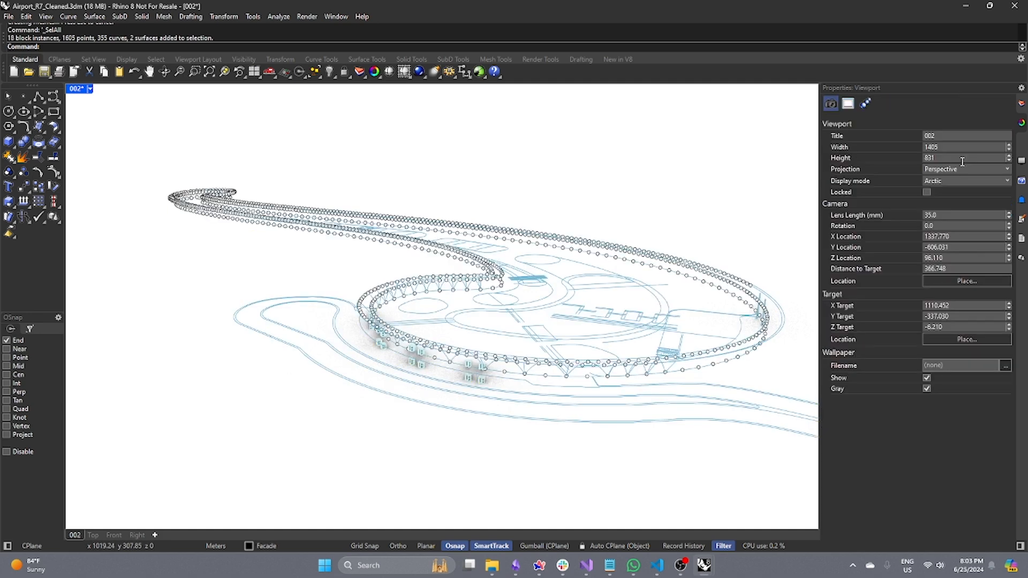
Clear the tag search and show only the option 3 tagged objects, orbiting and zooming to view them.
click(1021, 143)
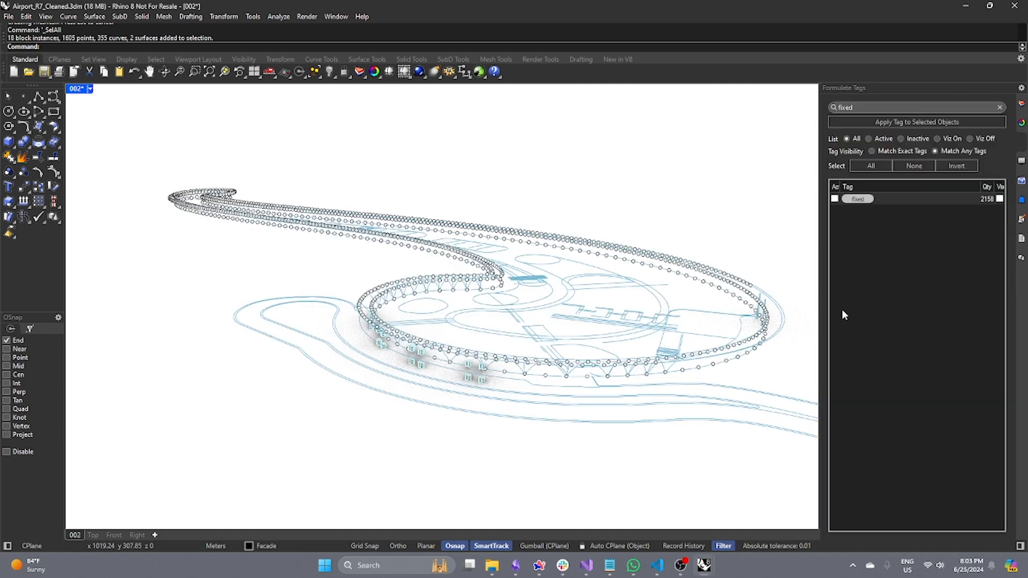
click(1000, 107)
click(1000, 212)
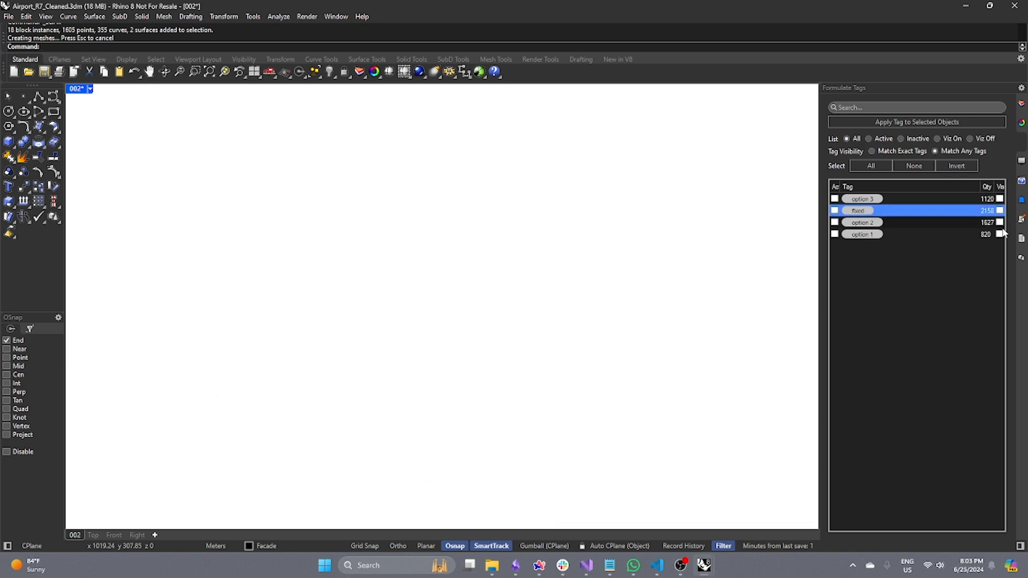
click(999, 234)
click(999, 234)
click(999, 235)
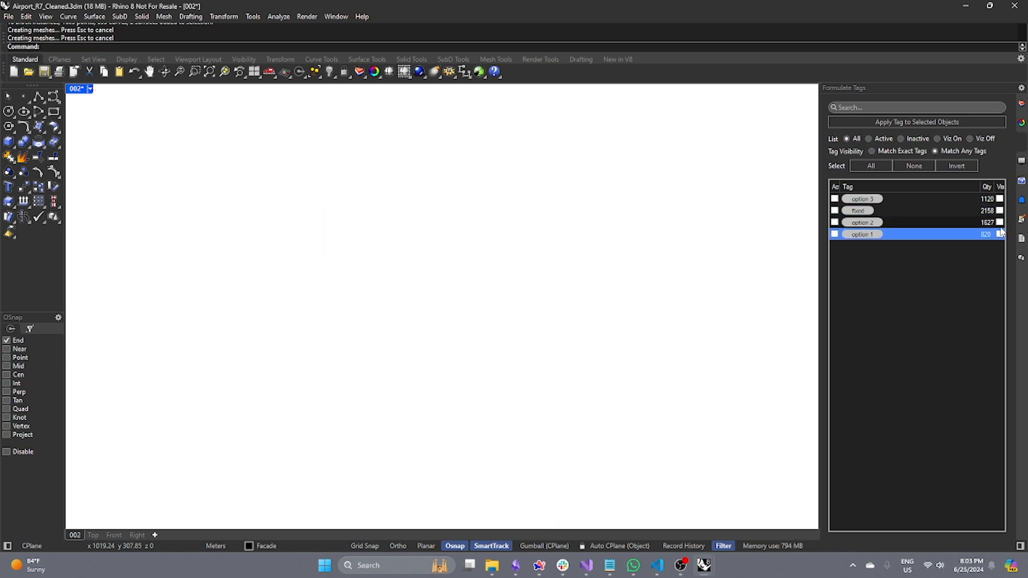
click(999, 222)
click(999, 199)
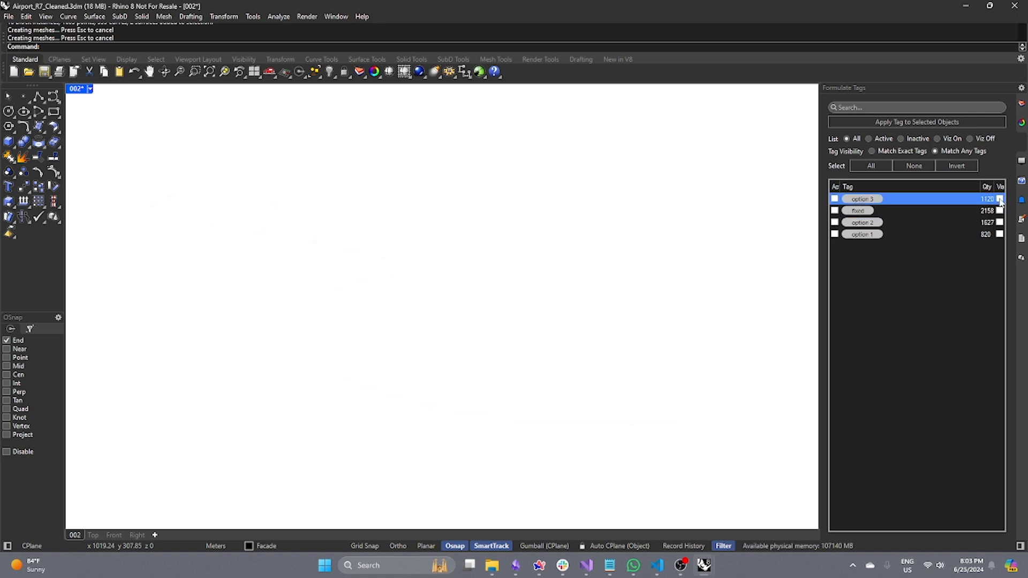
right_drag(452, 351, 508, 304)
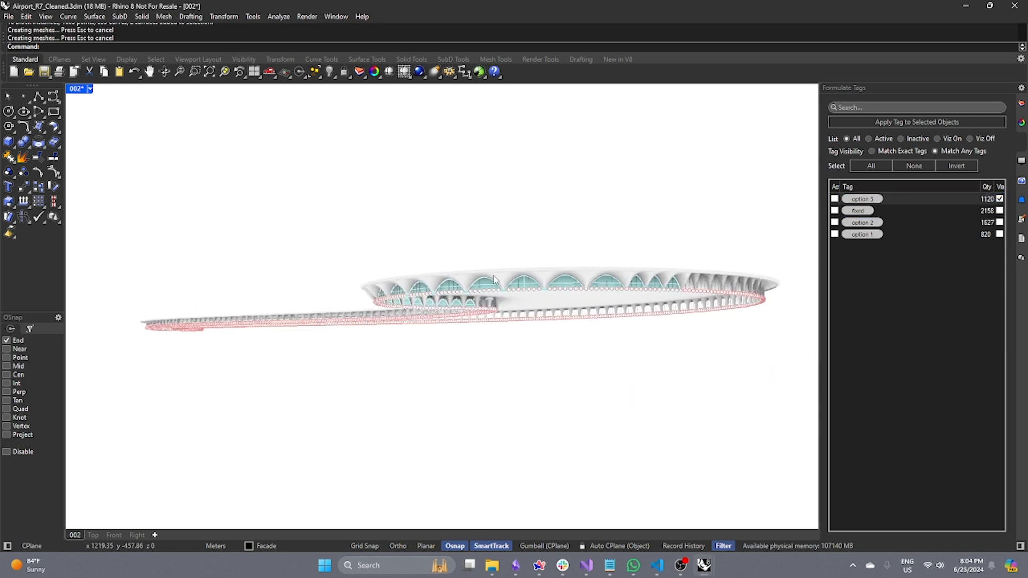
scroll(477, 281, up, 6)
right_drag(452, 266, 358, 292)
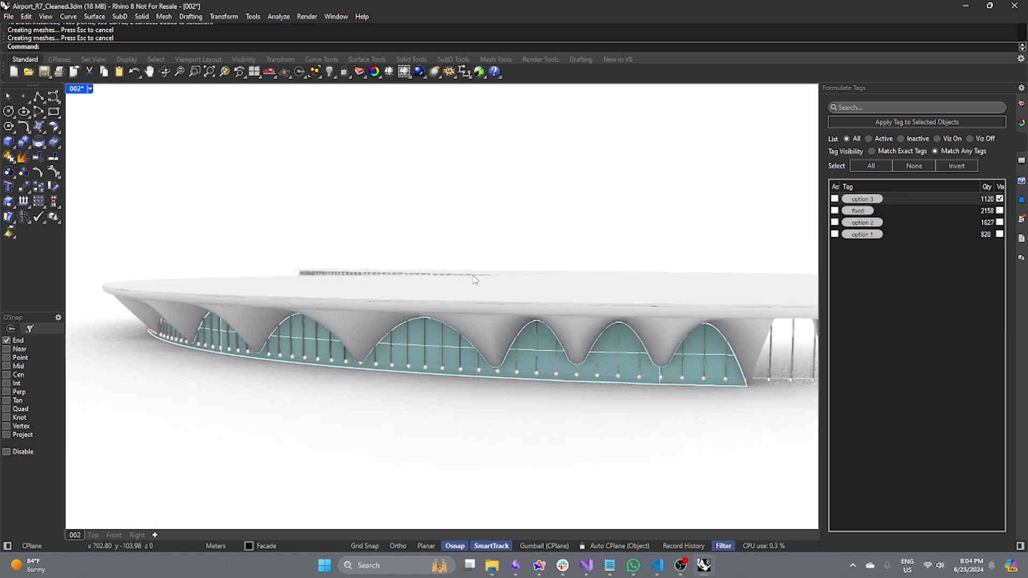
Hide option 3 and show the option 2, option 1 and fixed tags to compare facade options.
click(999, 199)
click(1000, 224)
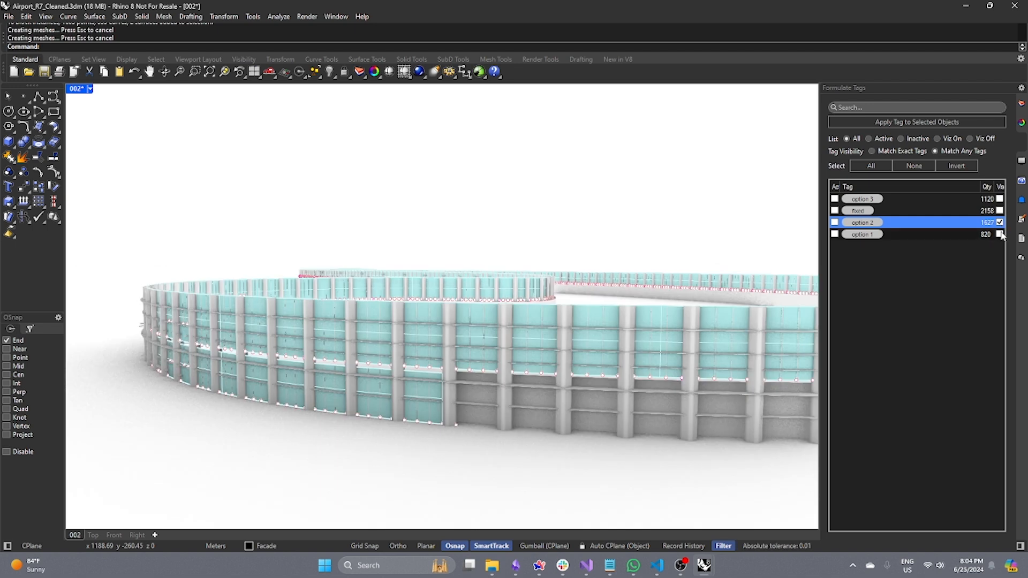
click(999, 235)
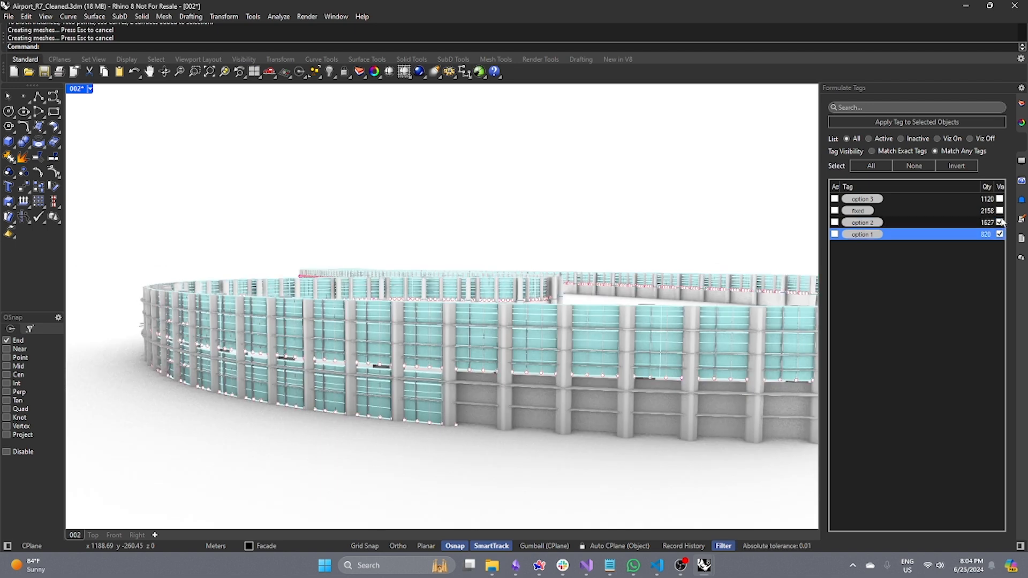
click(999, 210)
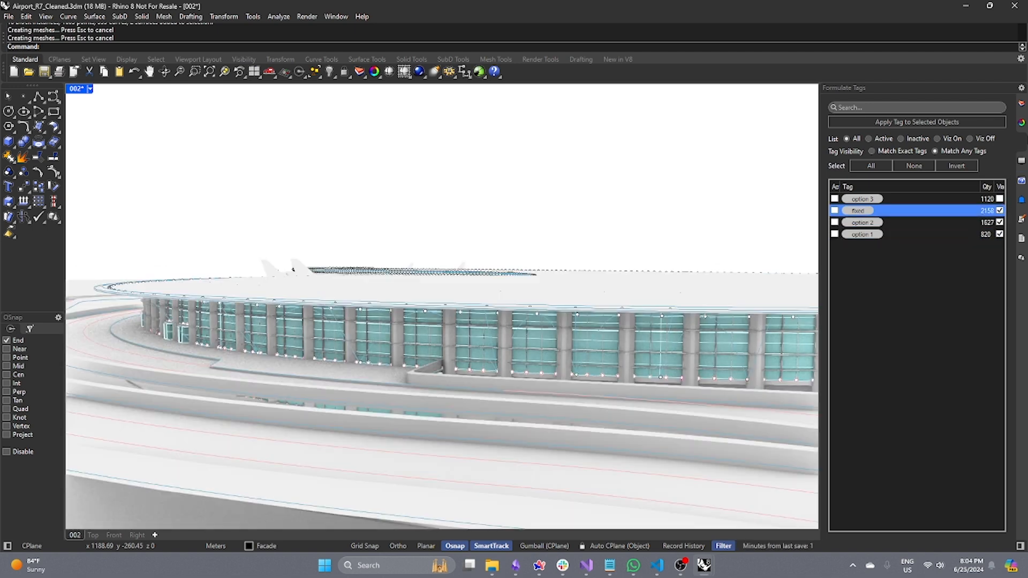
Select the Roof layer's objects and add the option 1 and option 2 tags to them.
click(1021, 103)
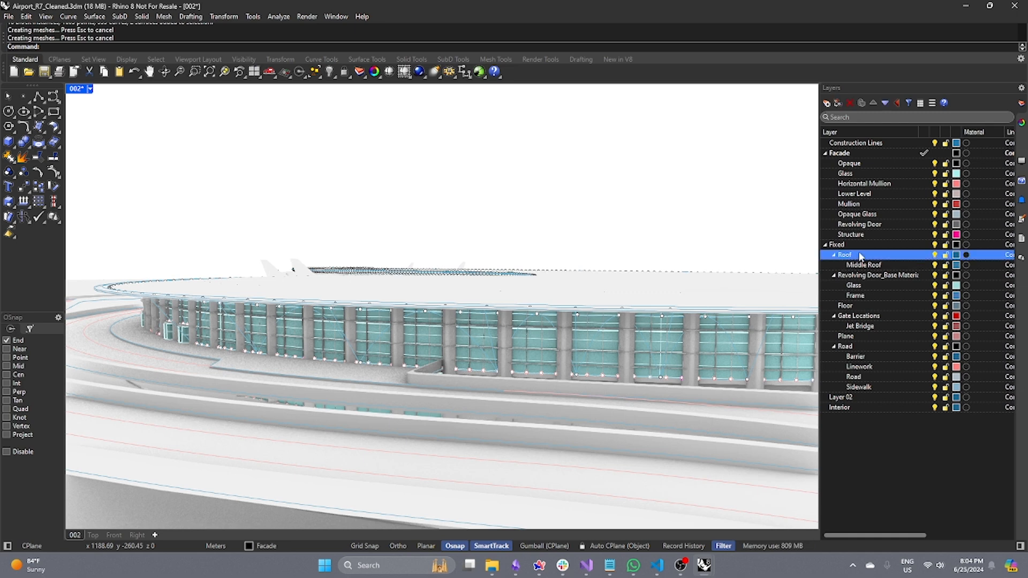
right_click(878, 256)
click(912, 288)
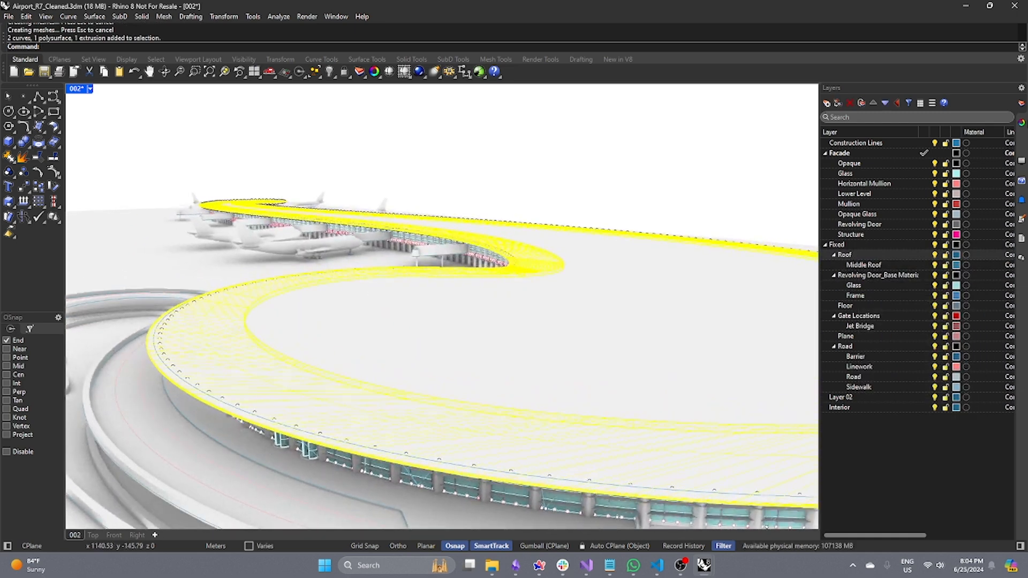
click(1021, 122)
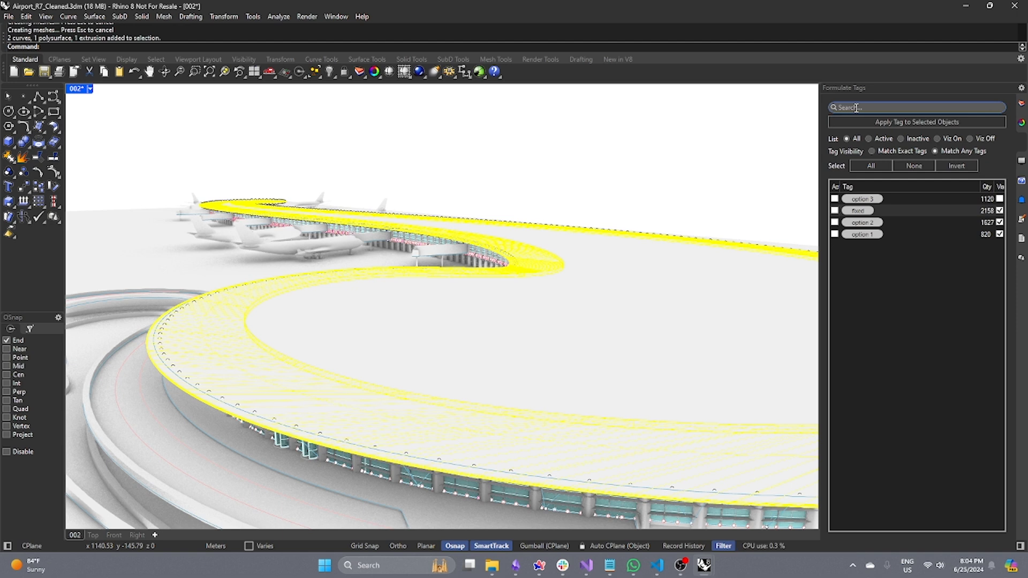
click(1021, 104)
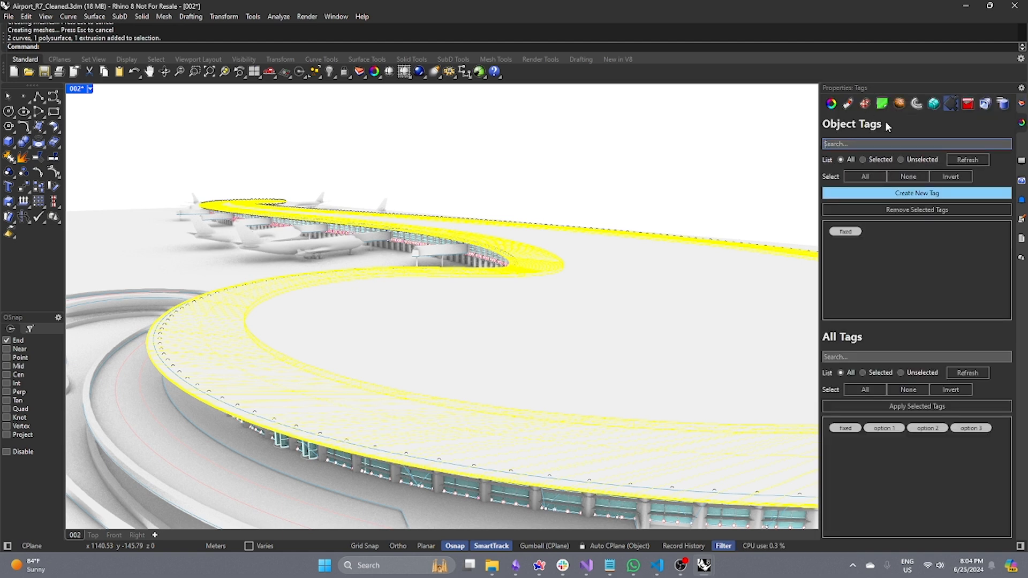
text(option 1)
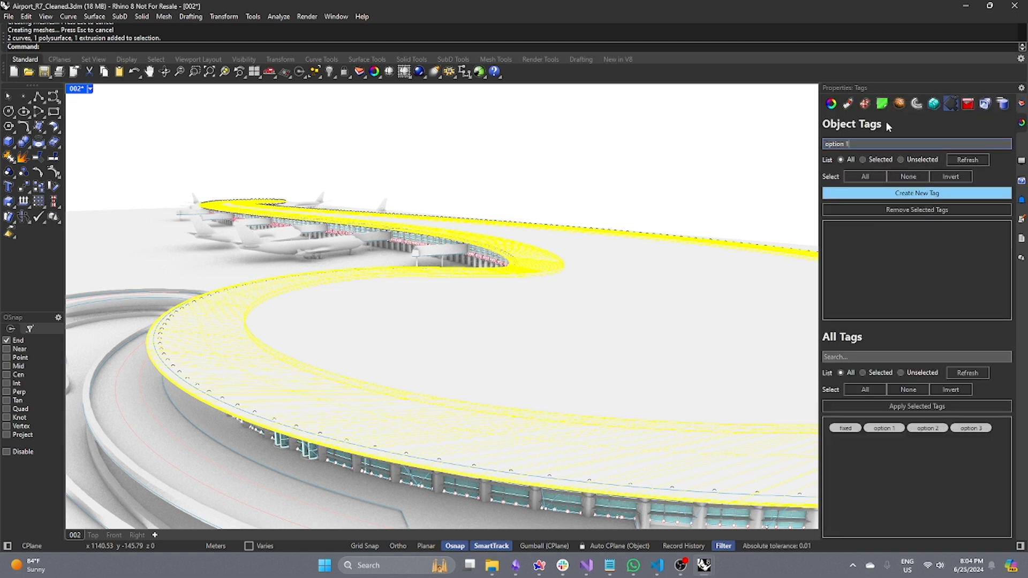
key(Return)
key(BackSpace)
text(2)
key(Return)
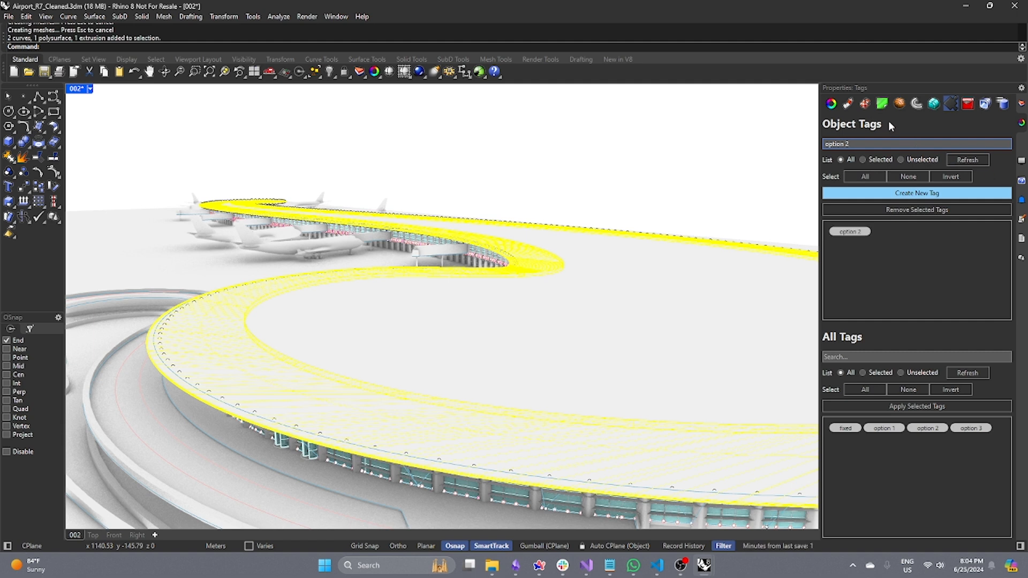
Clear the tag search, remove the fixed tag from the roof objects, and deselect them.
key(BackSpace)
key(BackSpace)
key(BackSpace)
key(BackSpace)
key(BackSpace)
key(BackSpace)
key(BackSpace)
key(BackSpace)
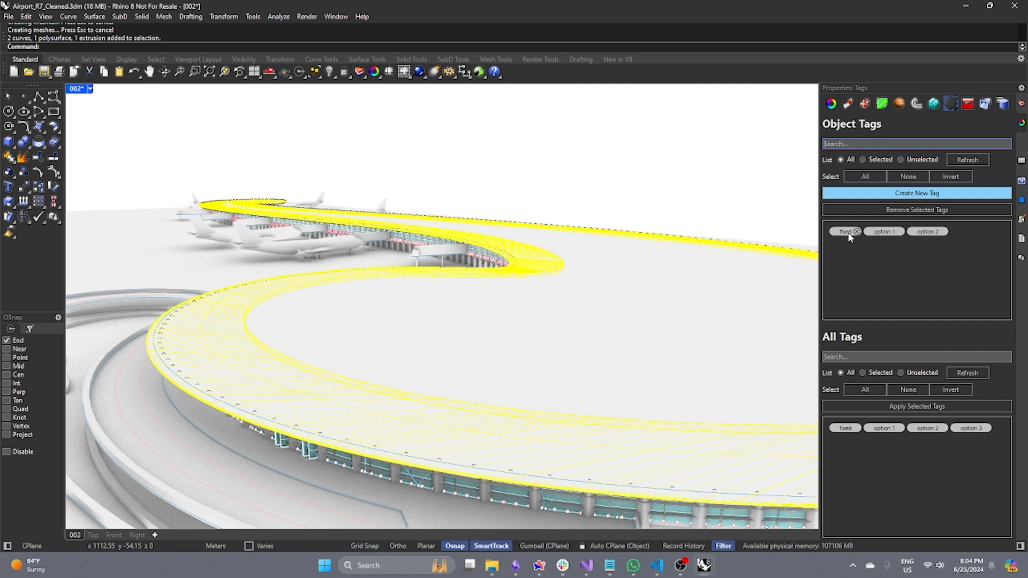
click(856, 232)
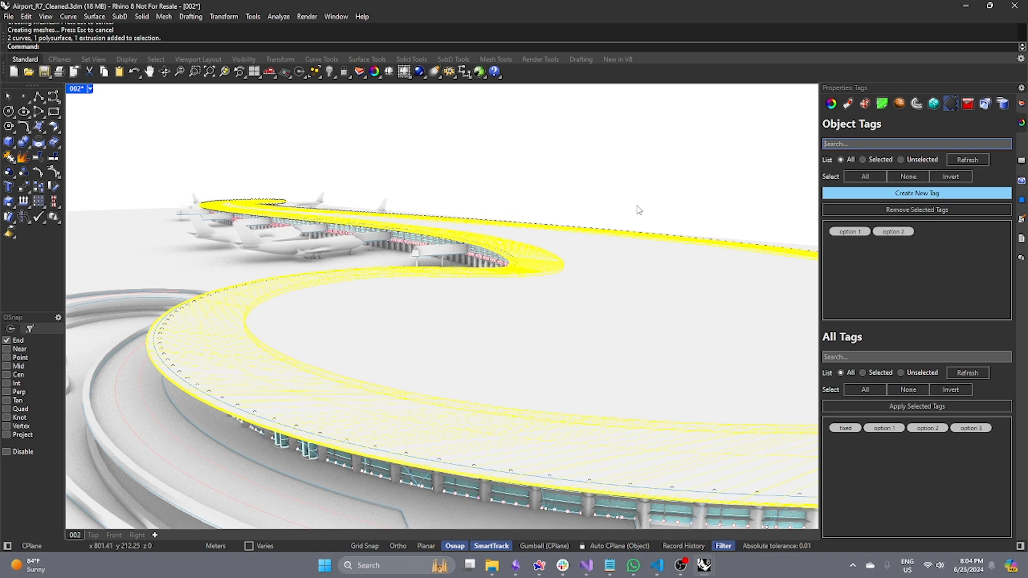
click(605, 192)
Hide the fixed and option 1 tags so only option 2 tagged objects, including the roof, are shown.
click(1021, 139)
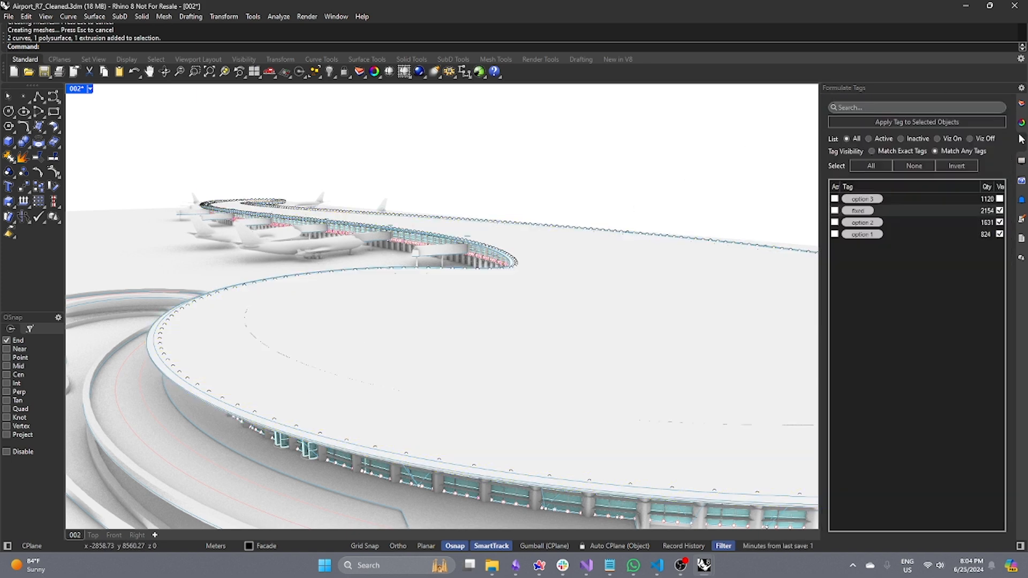
click(999, 210)
click(999, 224)
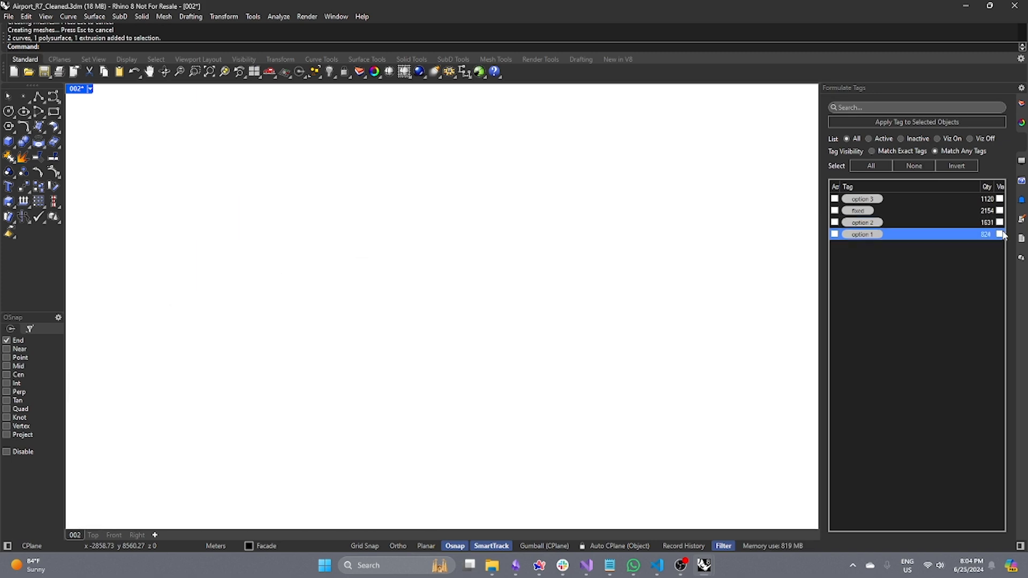
click(999, 223)
click(999, 222)
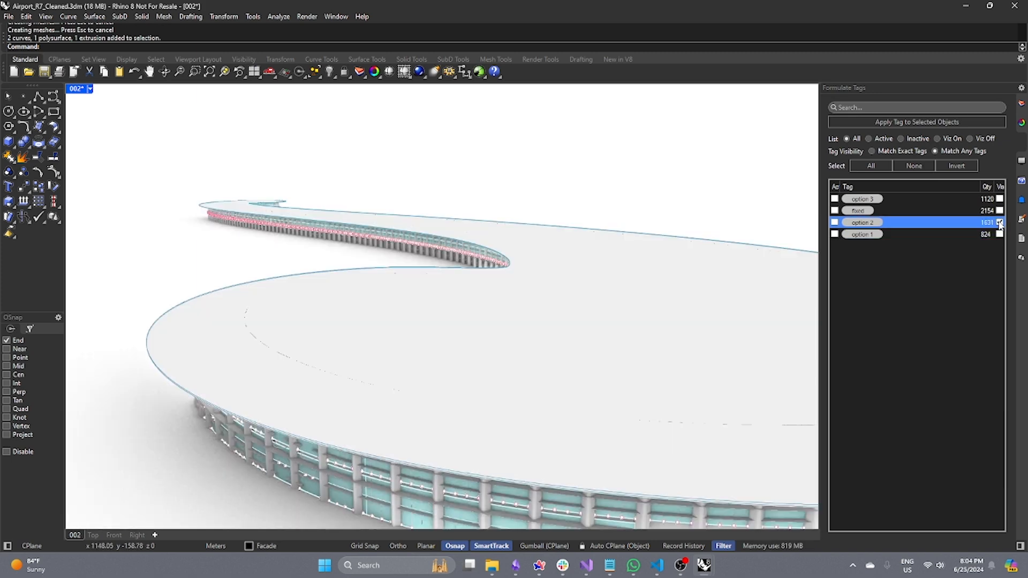
Toggle option 2 and option 3 visibility to compare facades, leaving option 3 and the fixed tag shown.
click(999, 199)
click(999, 224)
click(1000, 224)
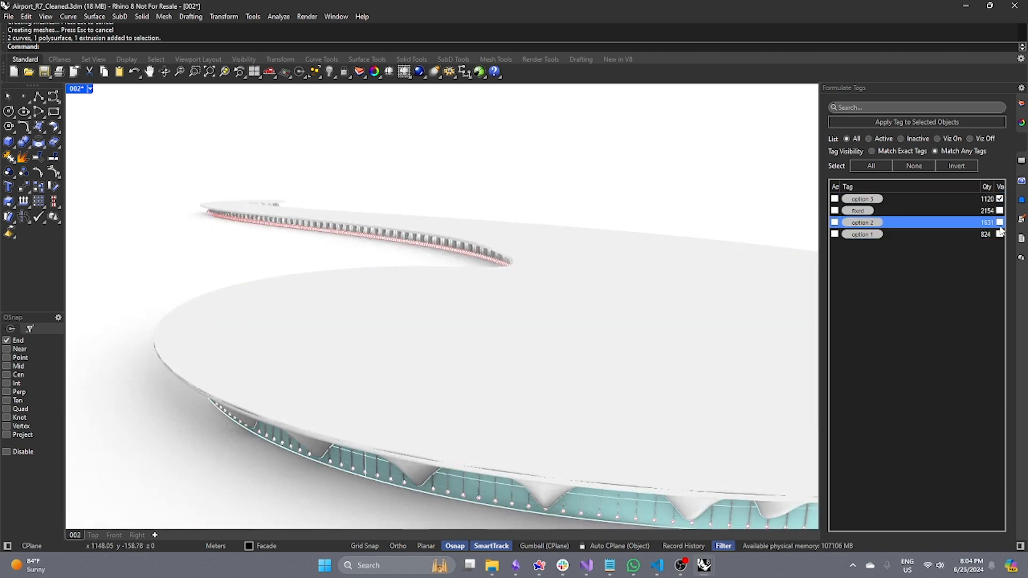
click(999, 223)
click(1000, 199)
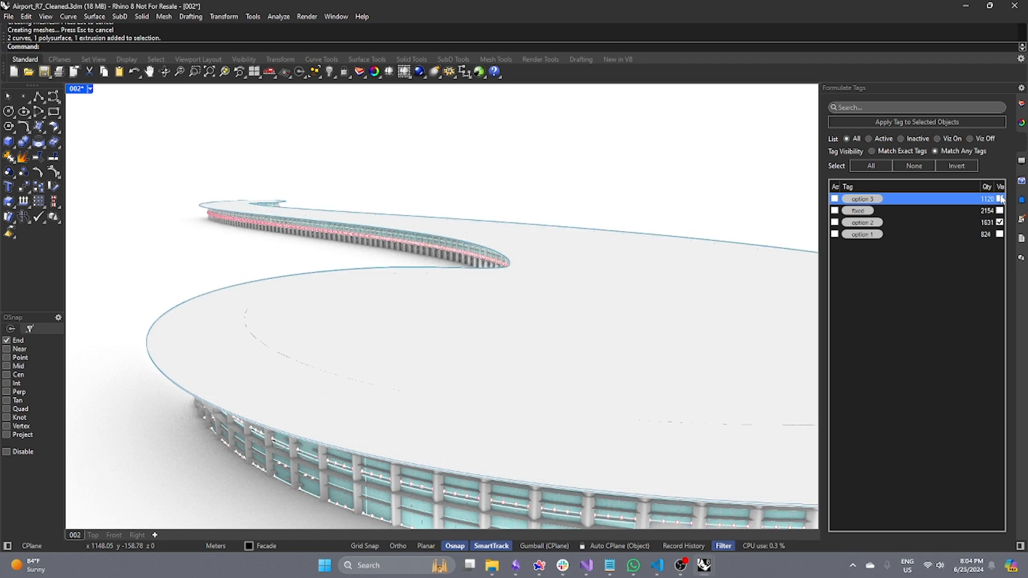
right_drag(376, 401, 405, 370)
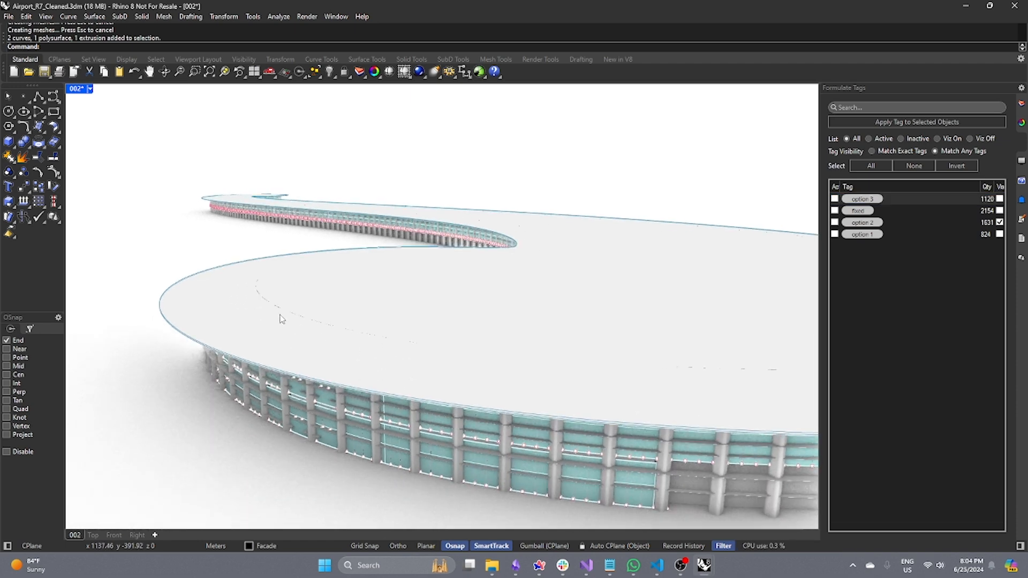
click(999, 198)
click(999, 222)
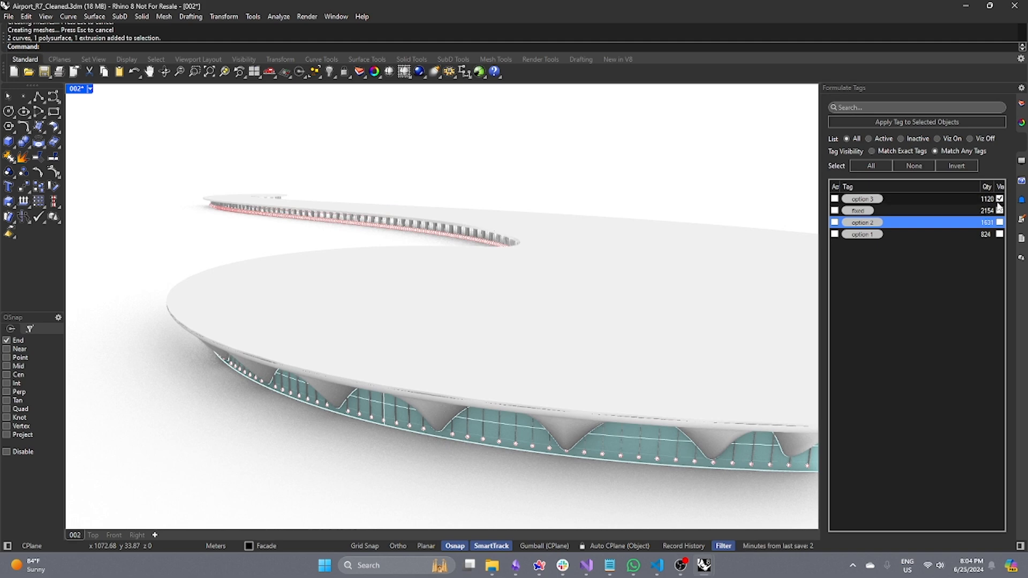
click(999, 210)
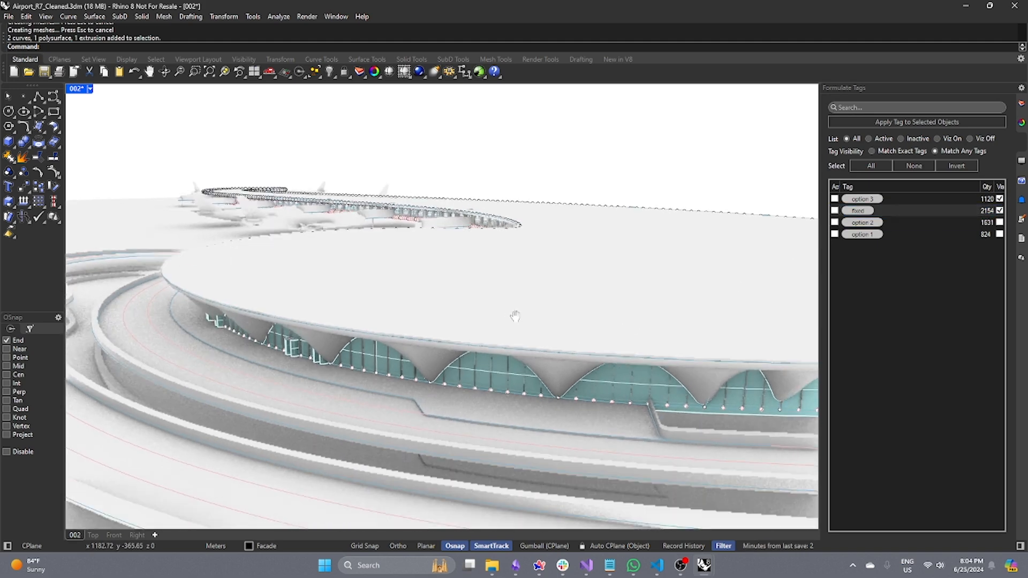
Select the objects tagged fixed, then those tagged option 3, and clear the selection.
right_click(896, 211)
click(798, 233)
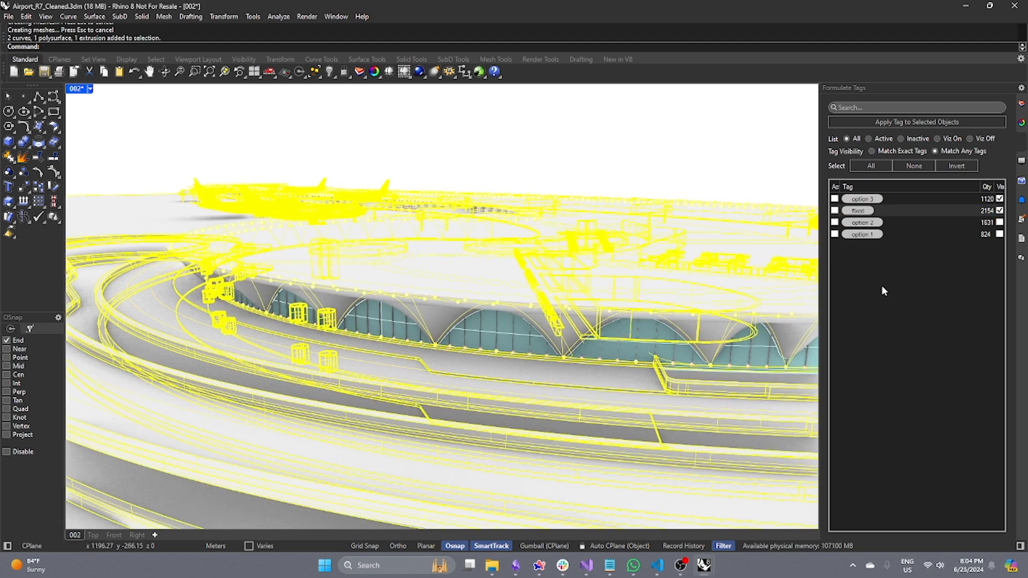
right_click(889, 199)
click(930, 221)
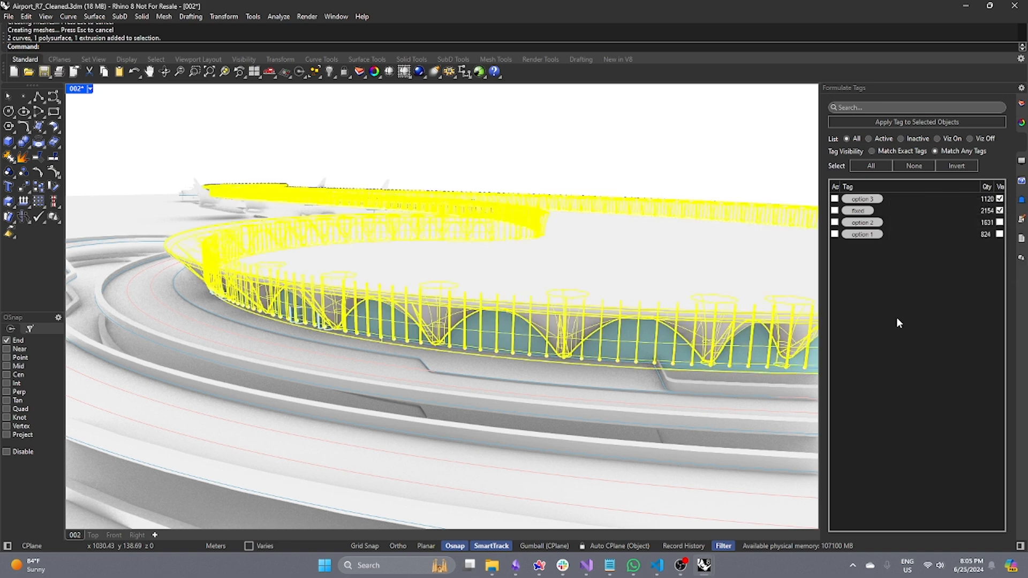
key(Escape)
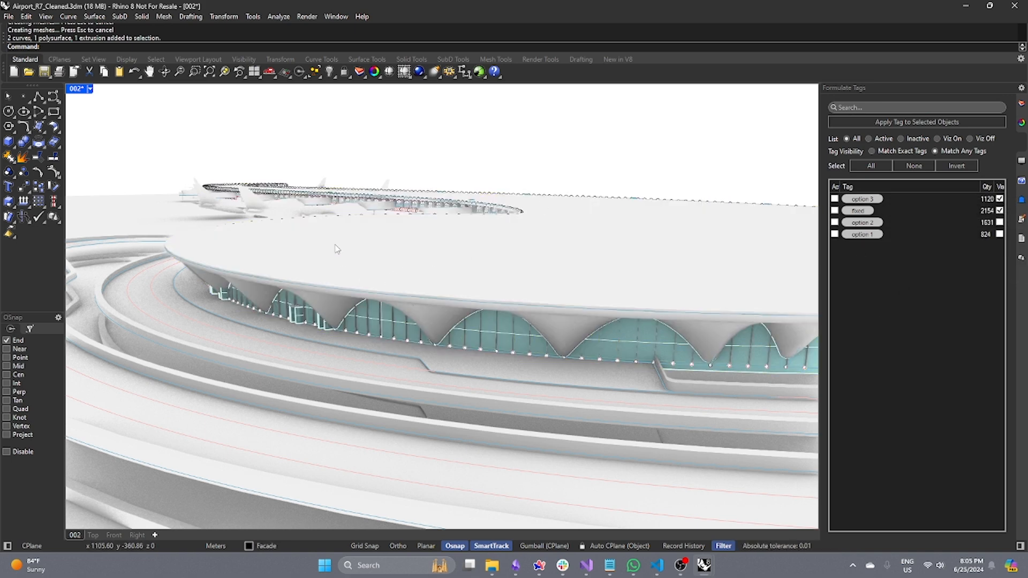
Show the option 1 tagged objects together with the other tags.
scroll(284, 242, up, 6)
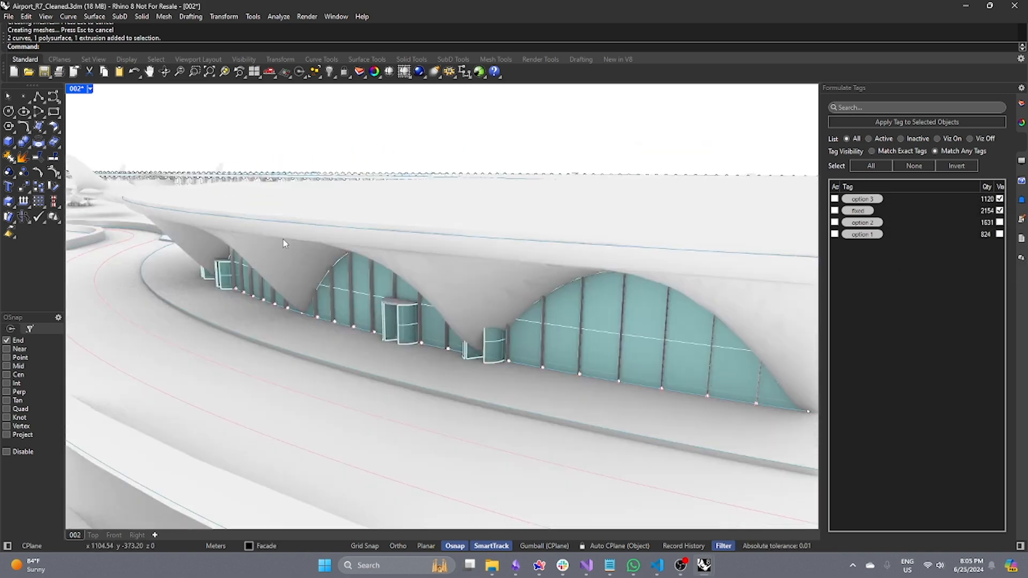
scroll(283, 243, down, 4)
right_drag(284, 243, 408, 243)
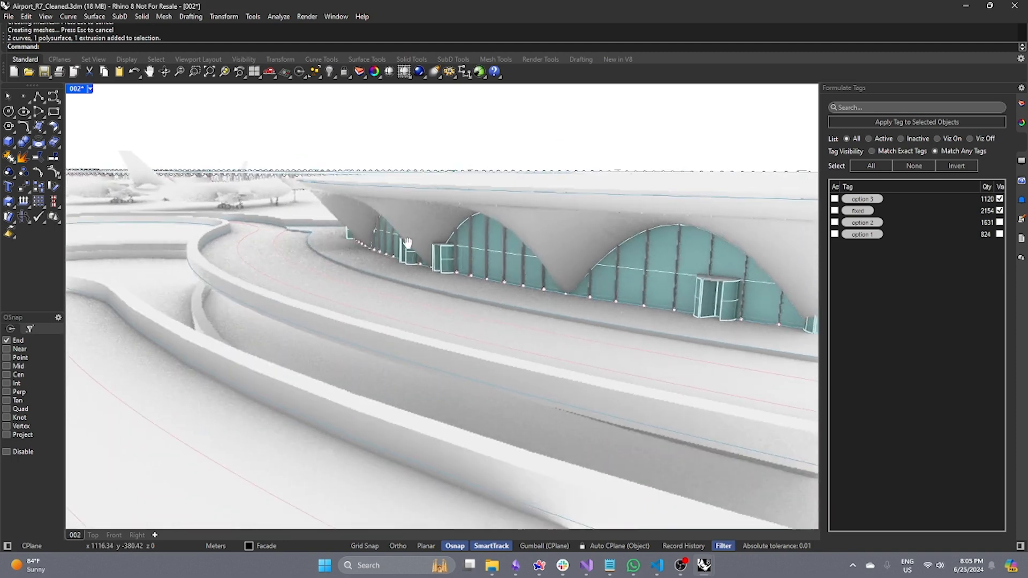
scroll(340, 198, up, 4)
right_drag(340, 198, 571, 182)
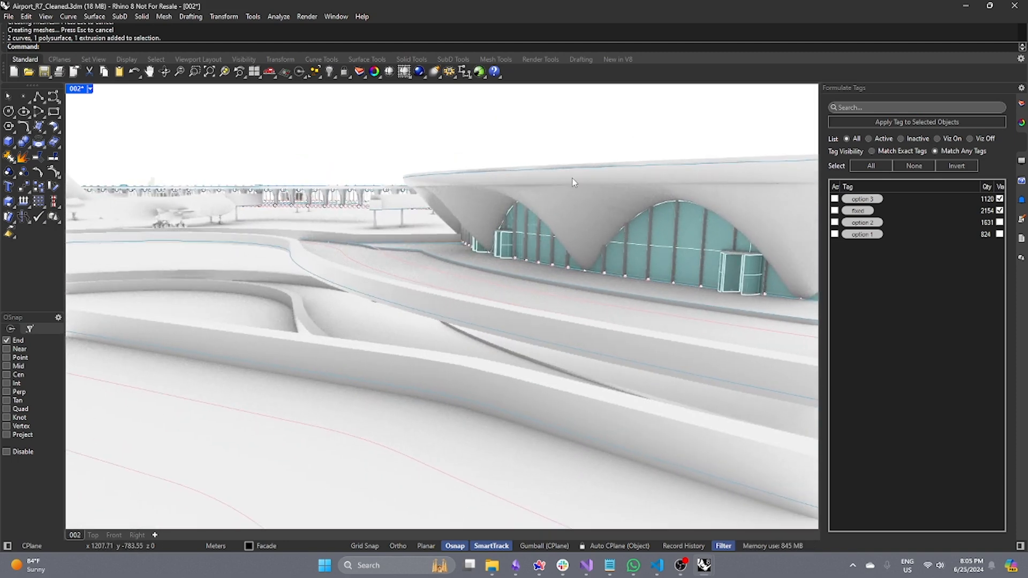
click(999, 234)
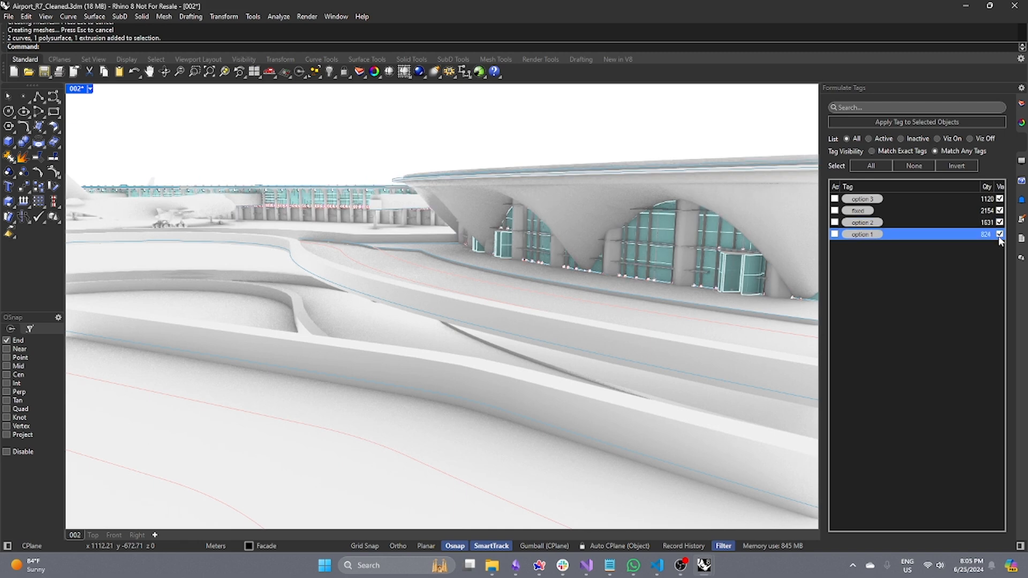
Select all visible objects with SelVisible and tag them scene 1.
text(SelVisible)
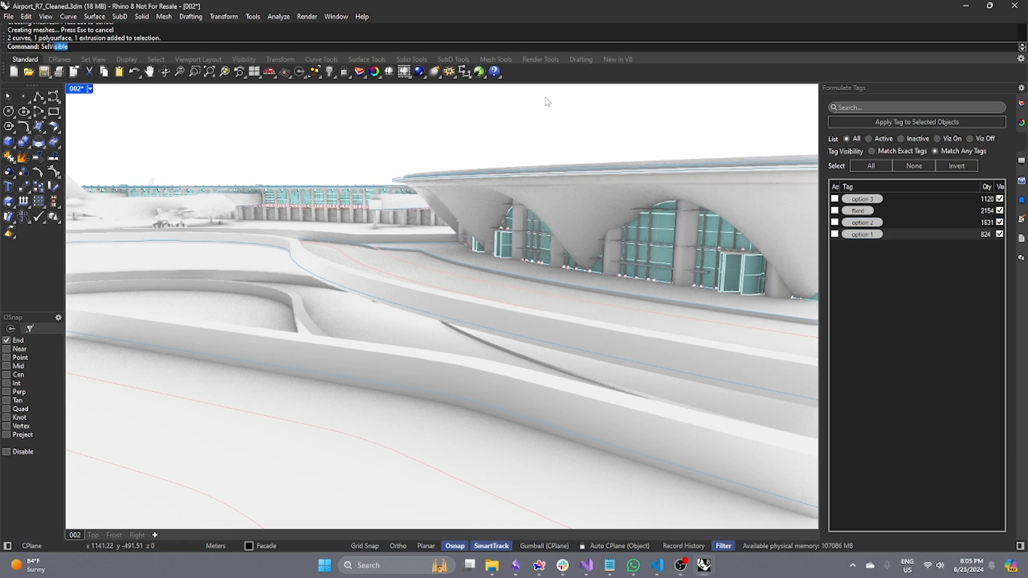
key(Return)
key(Return)
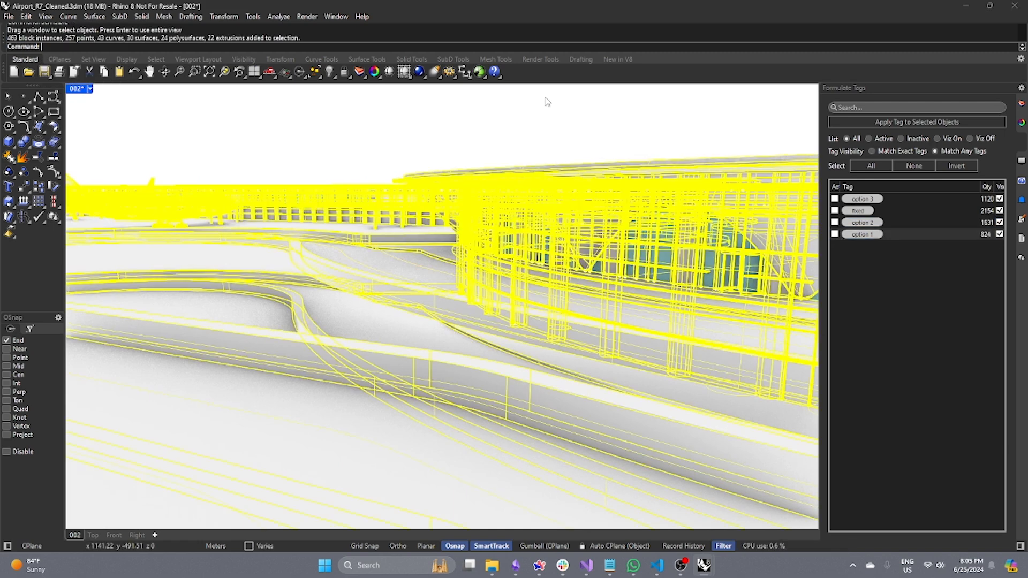
text(scene 1)
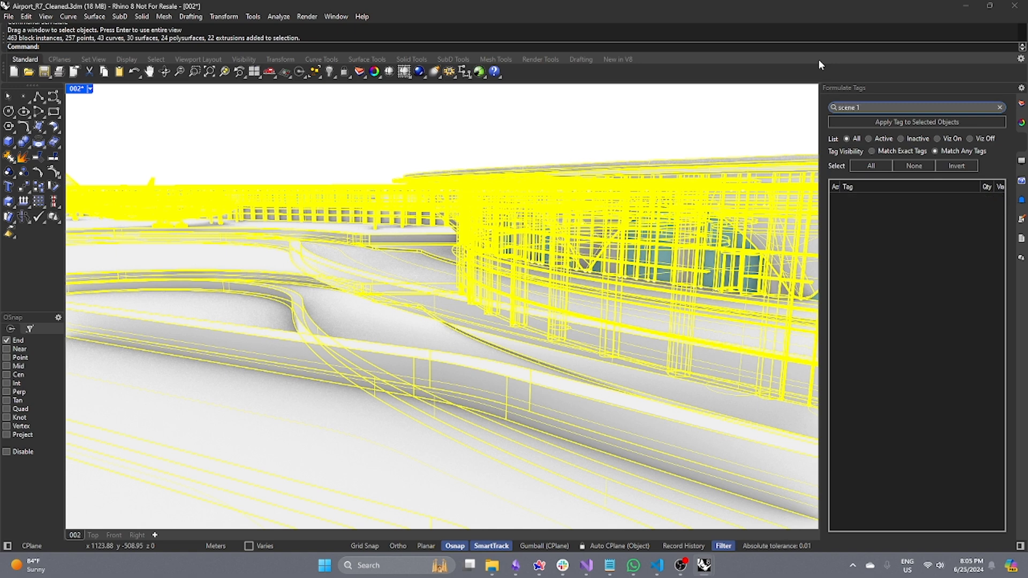
key(Return)
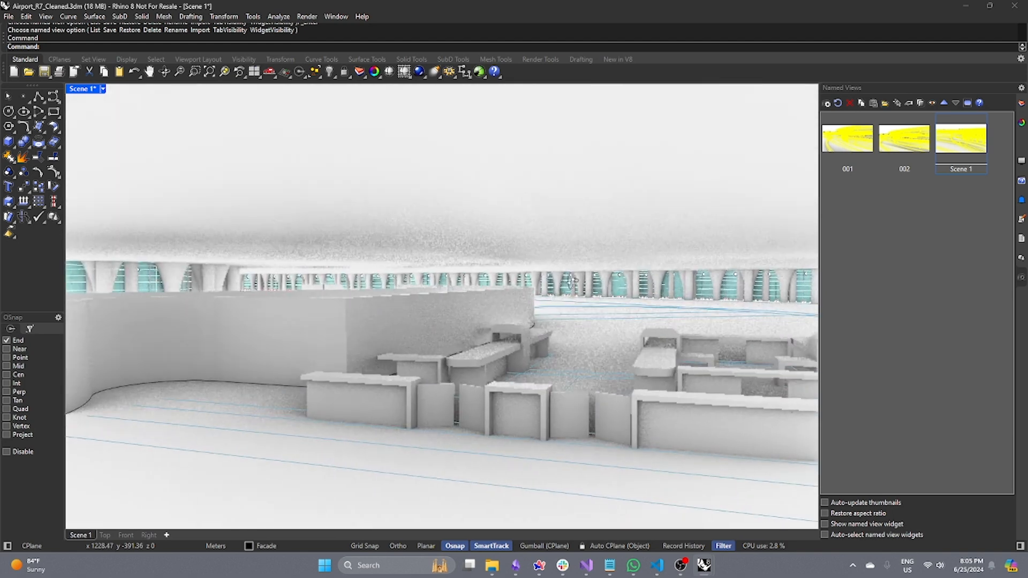
Save the current viewport as a named view called Scene 2.
right_drag(573, 281, 514, 264)
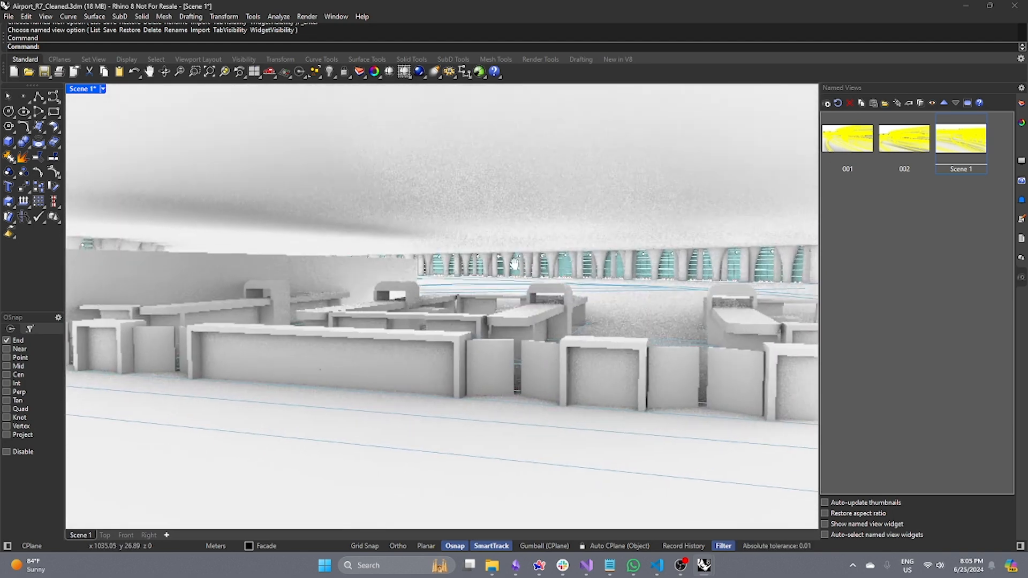
scroll(509, 265, up, 2)
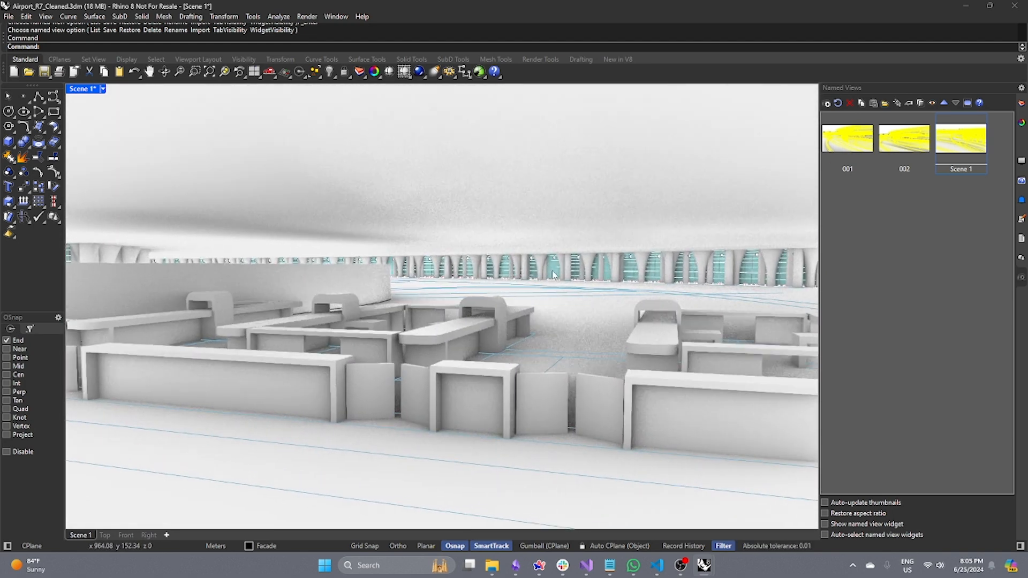
scroll(553, 275, down, 2)
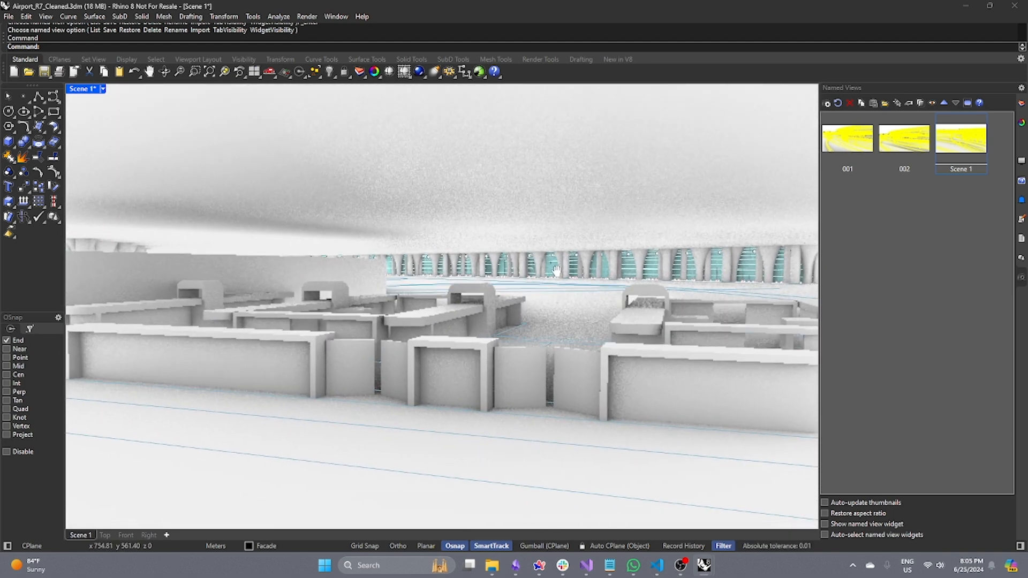
click(827, 104)
text(Scene)
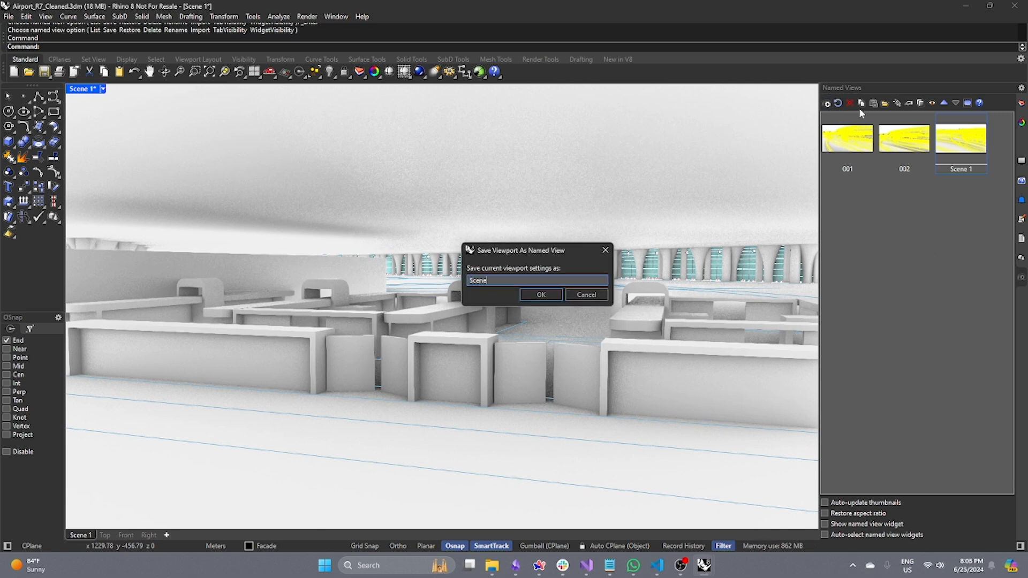
text( 2)
key(Return)
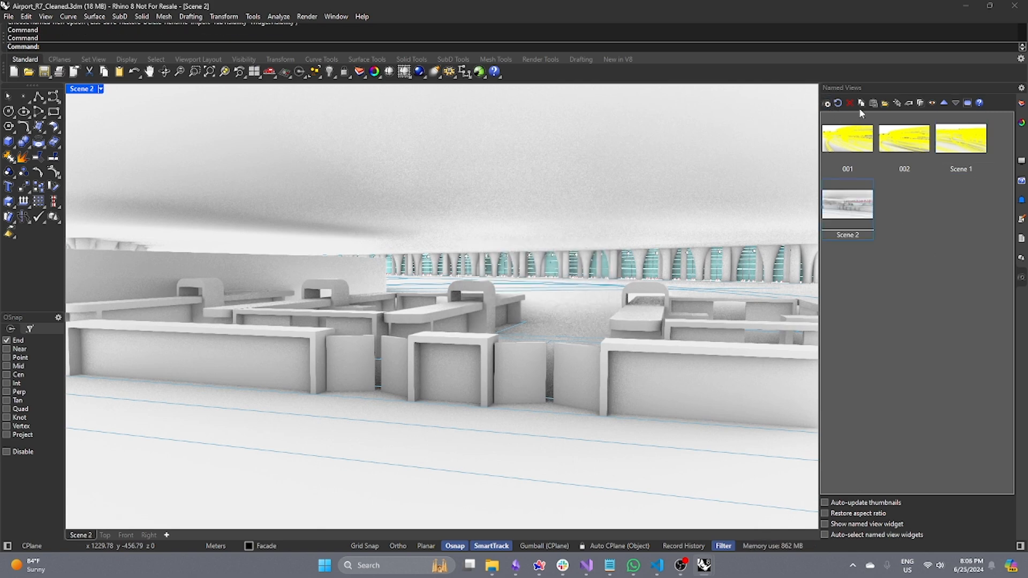
Select all visible objects in the Scene 2 view and return to the Formulate Tags panel.
click(568, 238)
key(Escape)
text(SelVisible)
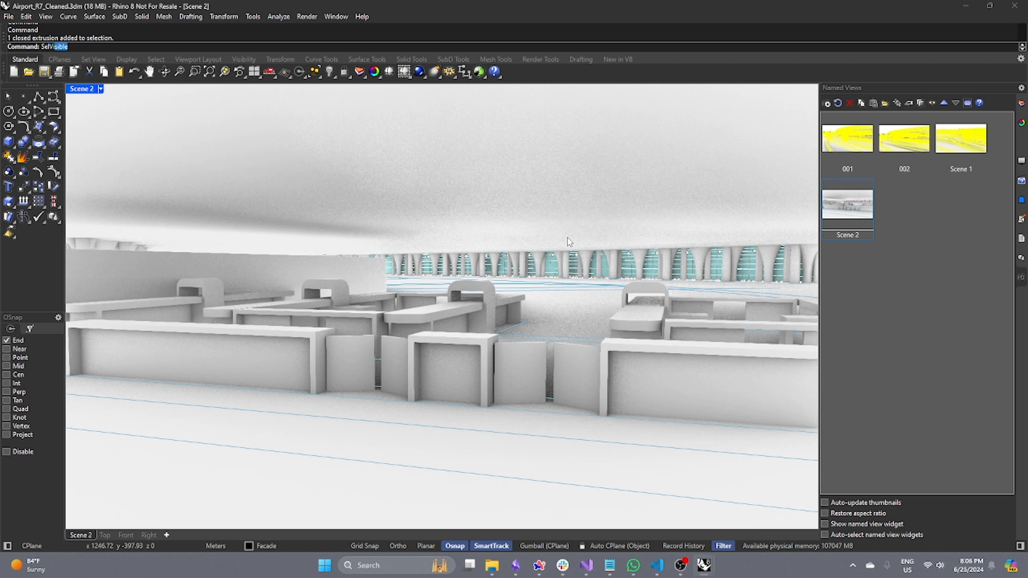
key(Return)
key(Return)
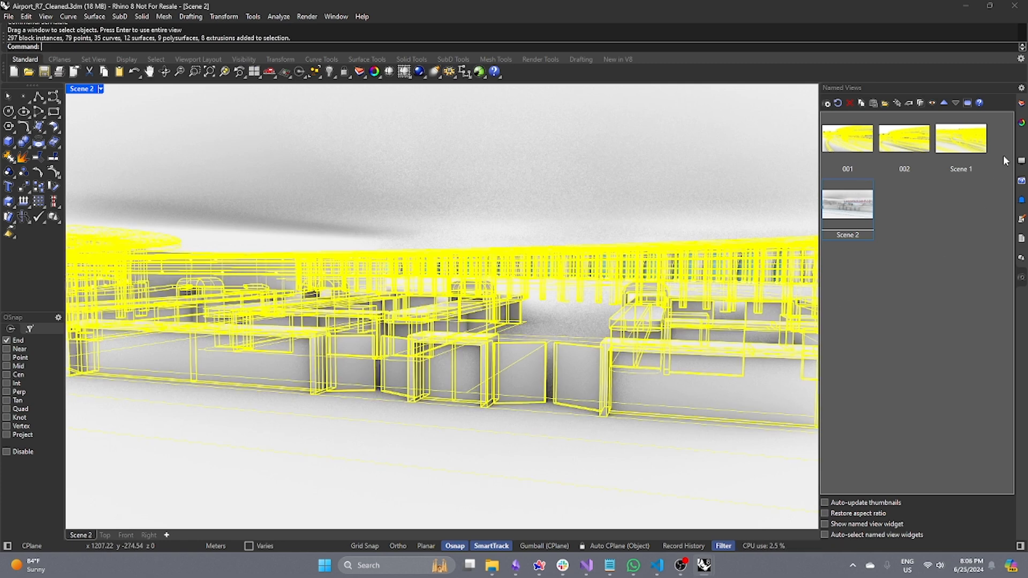
click(1020, 142)
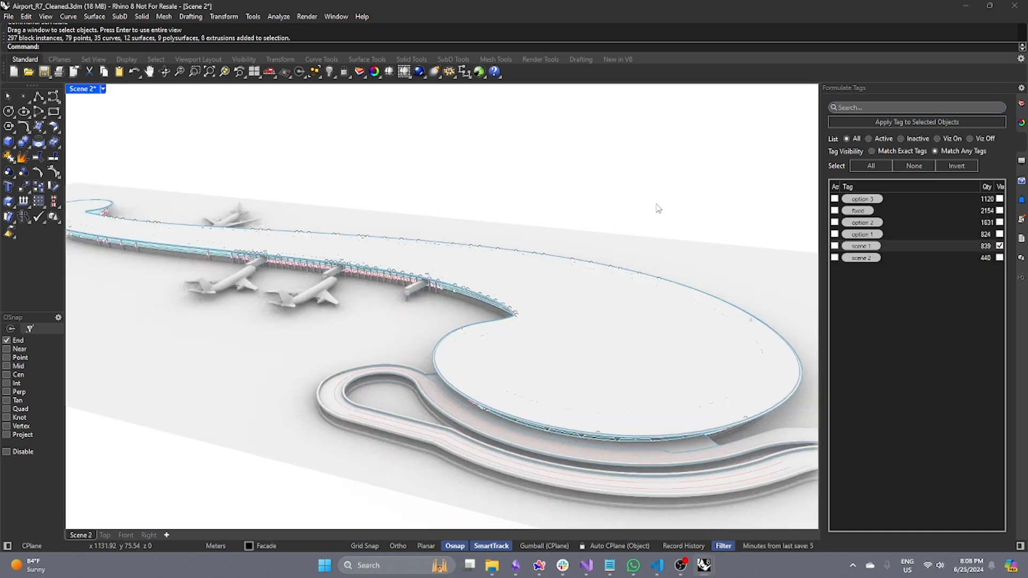
Toggle visibility of the scene 1 and scene 2 tags to compare each scene's objects.
click(999, 246)
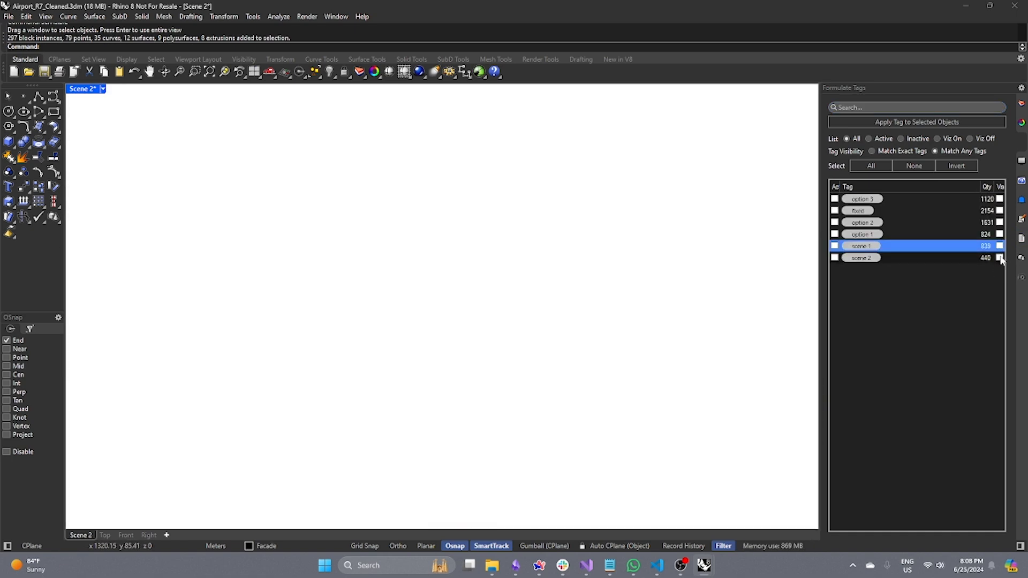
click(999, 257)
scroll(503, 271, up, 5)
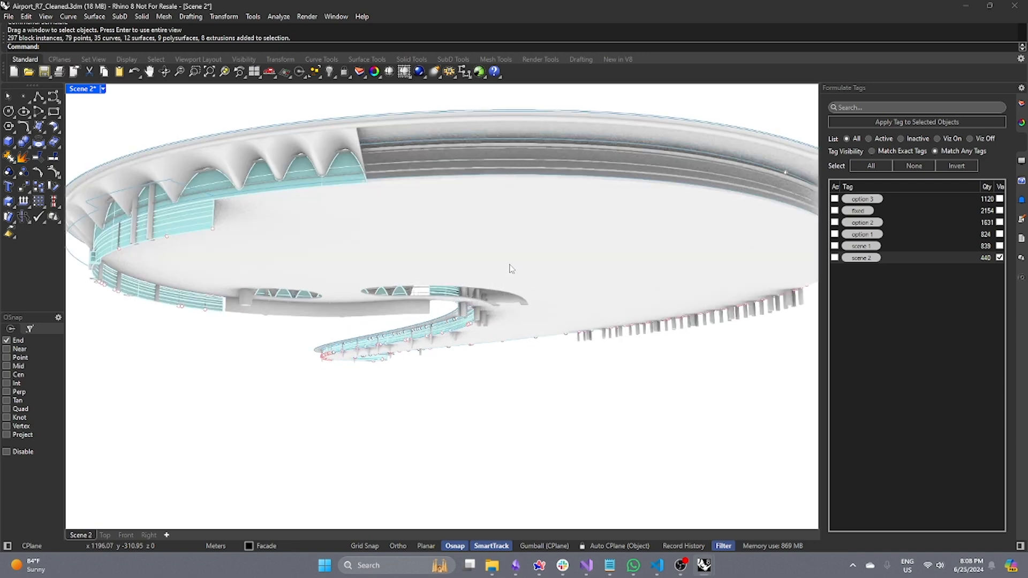
right_drag(508, 264, 575, 300)
scroll(611, 331, down, 4)
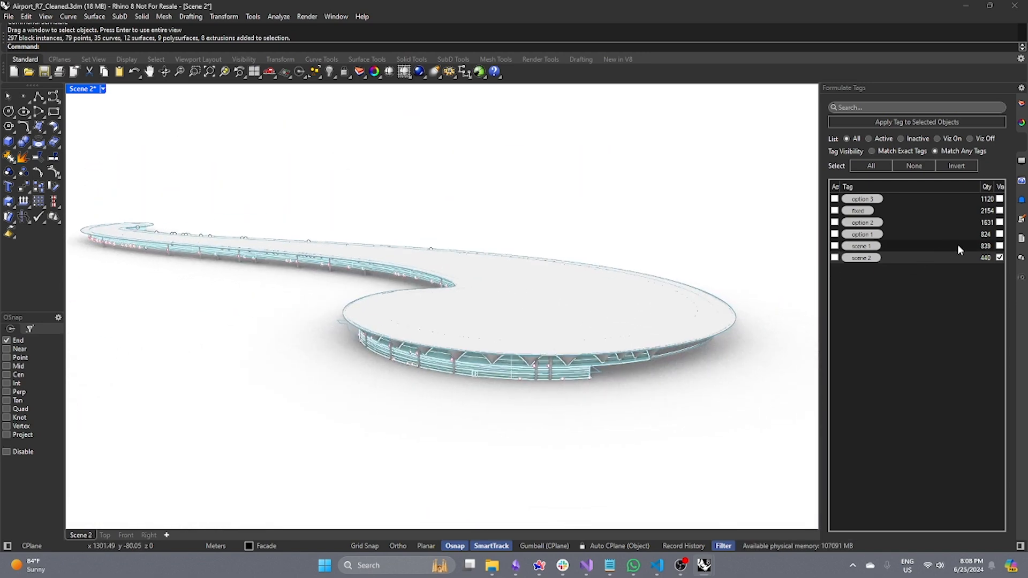
click(998, 257)
click(998, 247)
click(999, 246)
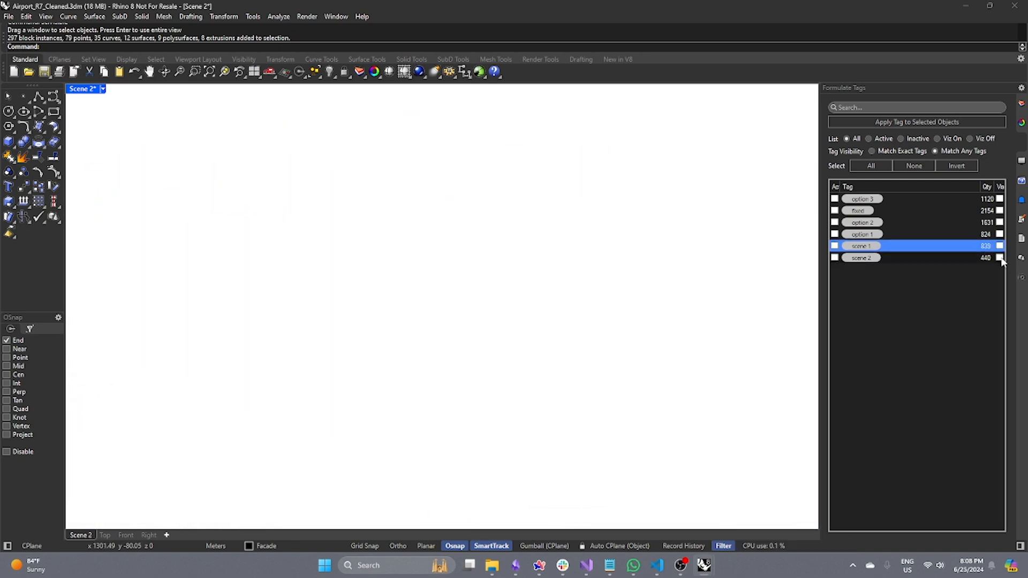
click(998, 257)
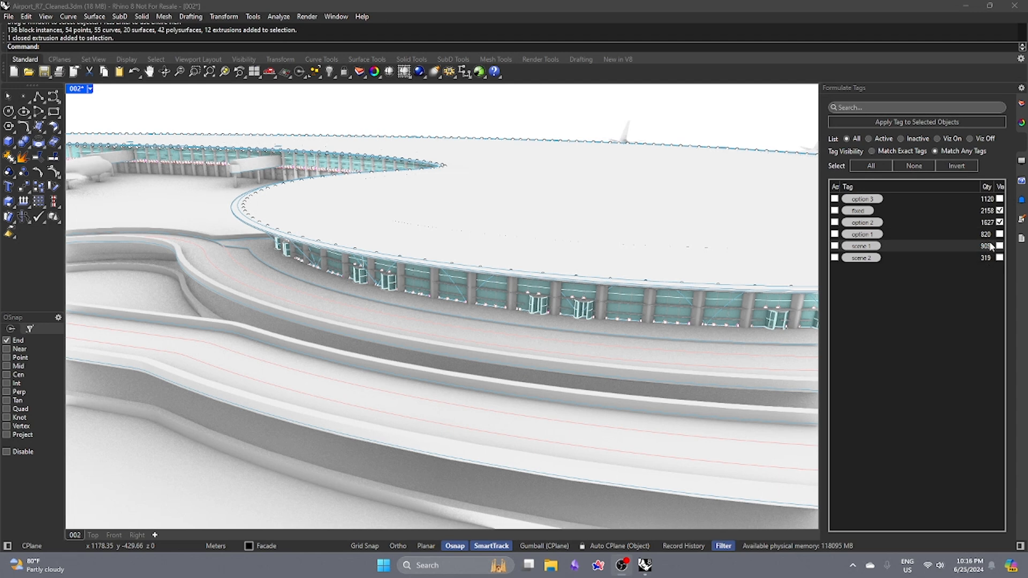
Show the scene 1 tagged objects, then switch tag visibility to Match Exact Tags and back to Match Any Tags.
drag(980, 187, 970, 187)
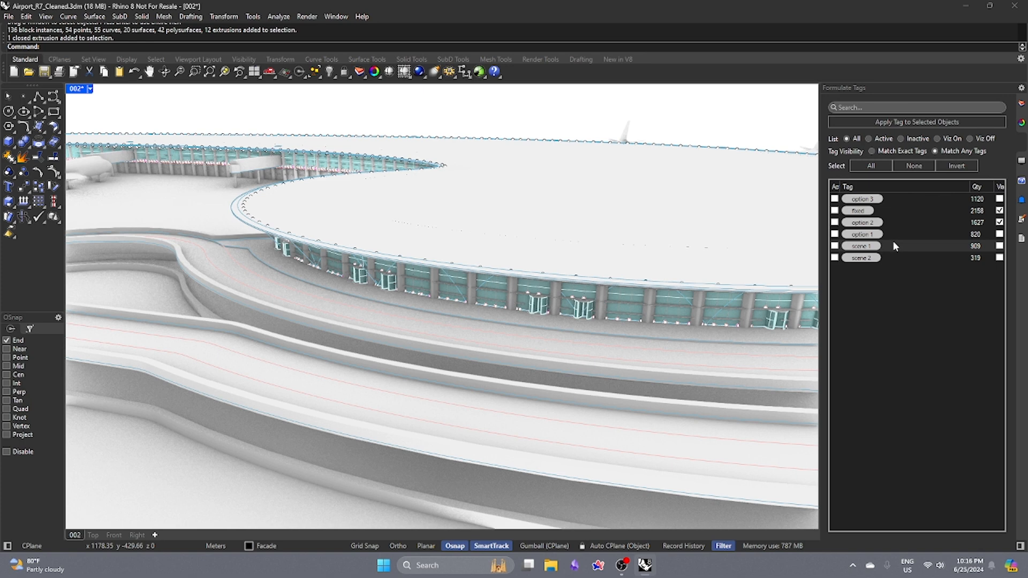
click(999, 247)
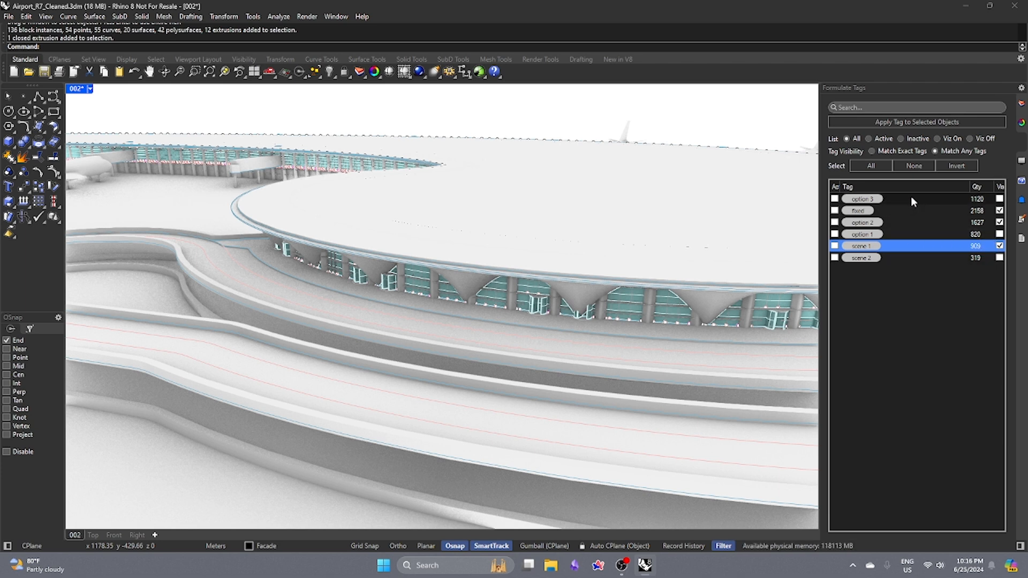
click(999, 246)
click(999, 247)
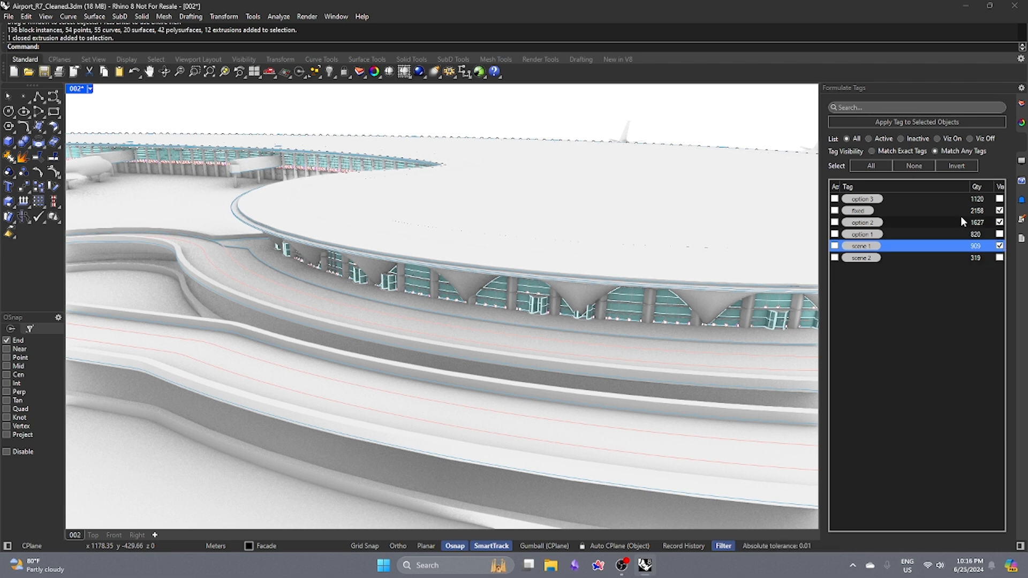
click(904, 154)
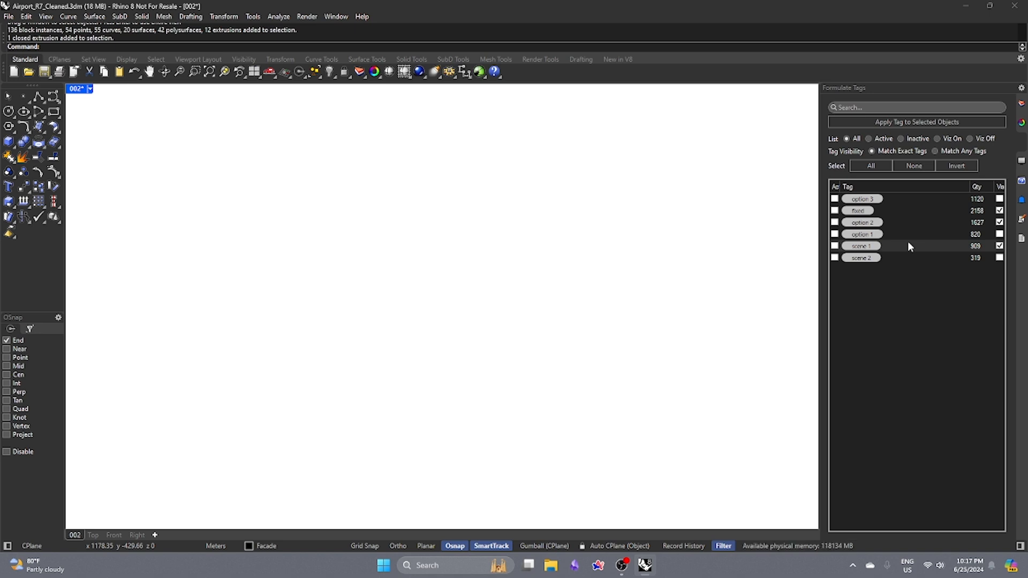
click(941, 151)
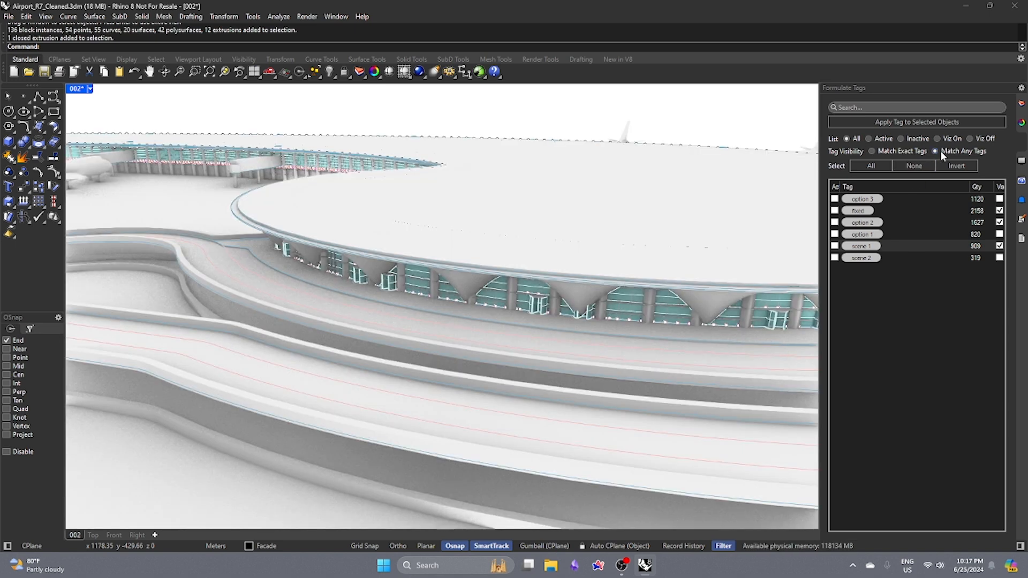